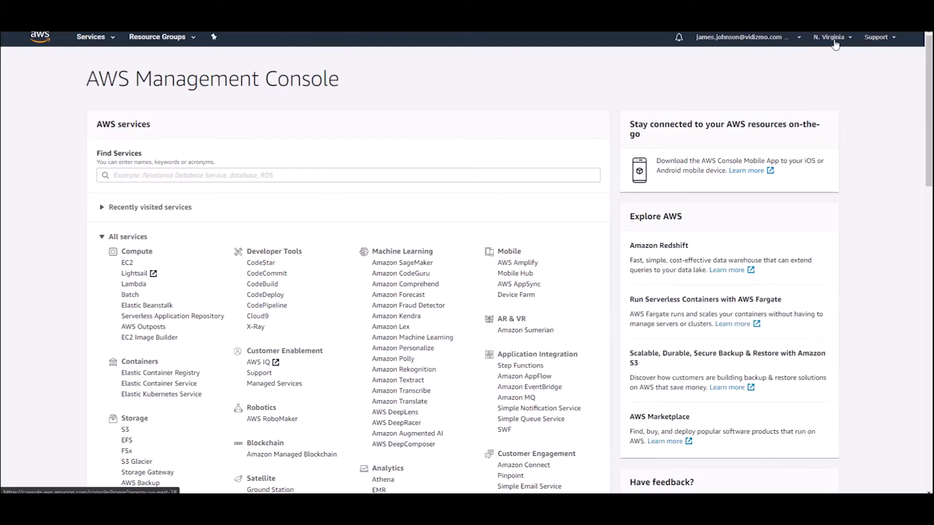
Switch to US East (Ohio) and create a ppk EC2 key pair named VIDIZMO
click(845, 41)
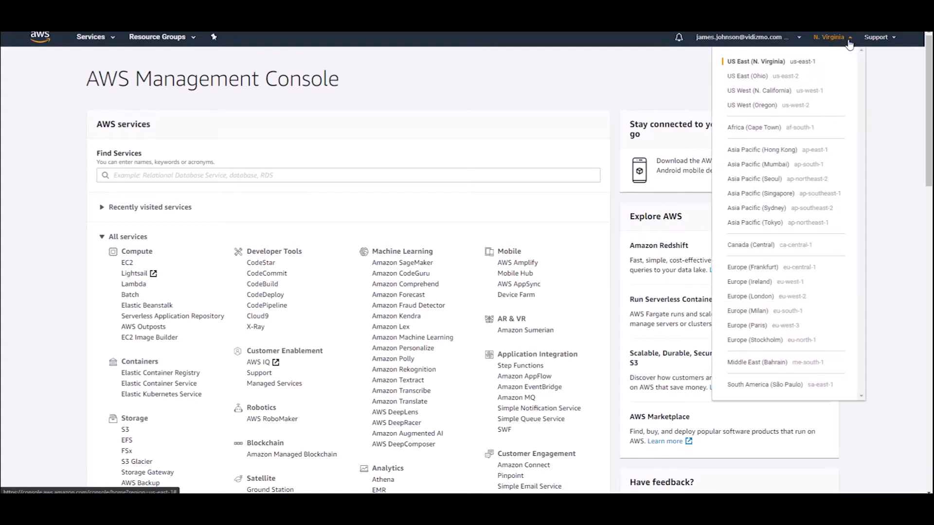
click(760, 81)
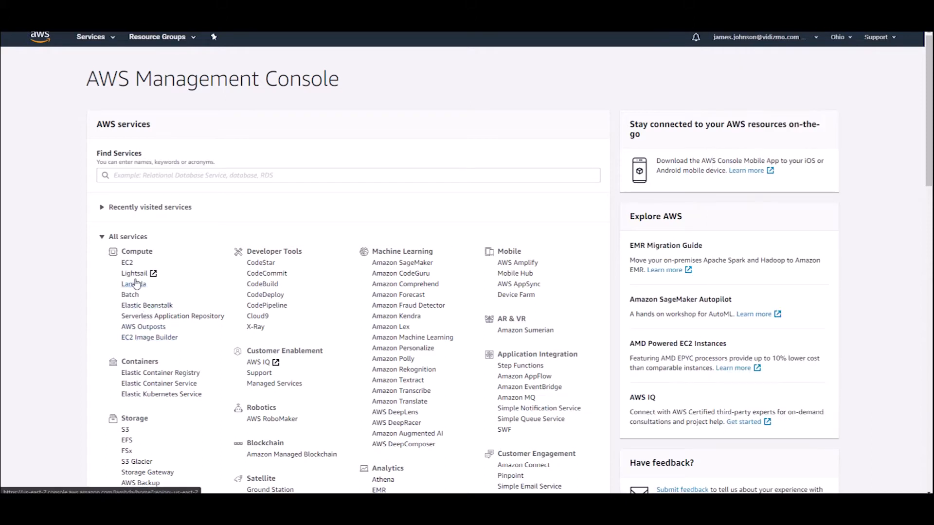
click(127, 264)
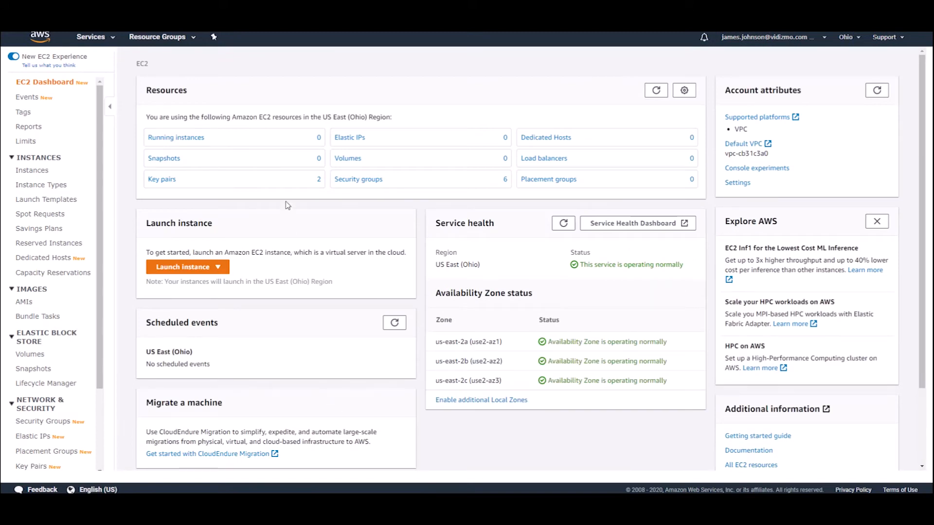
click(286, 187)
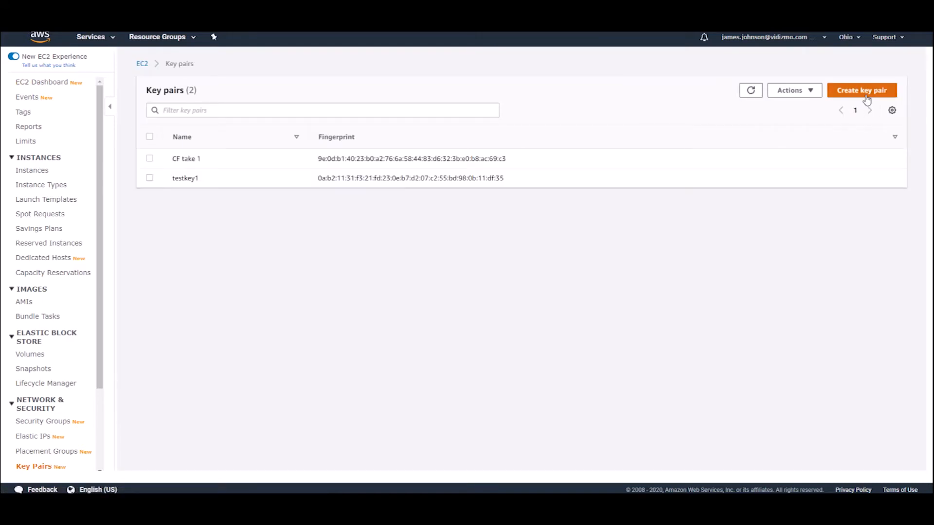
click(867, 91)
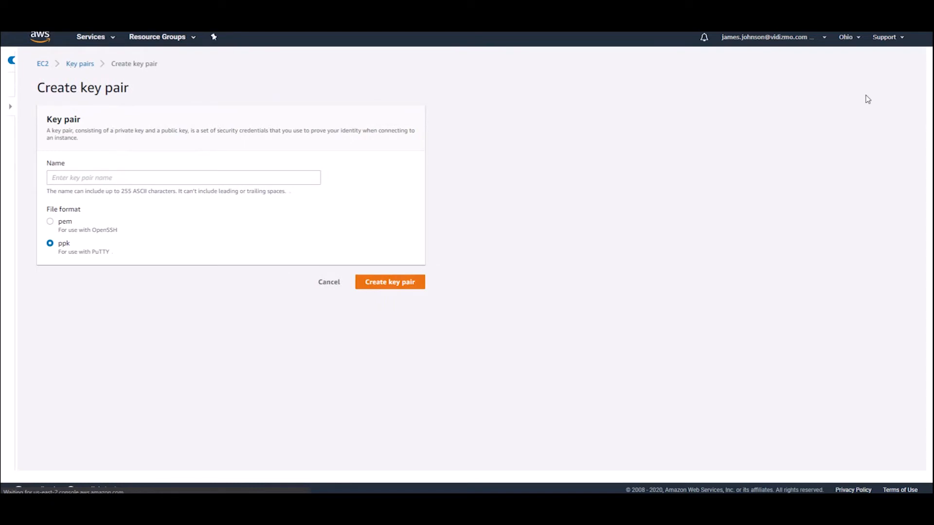
click(183, 176)
text(VIDIZMO)
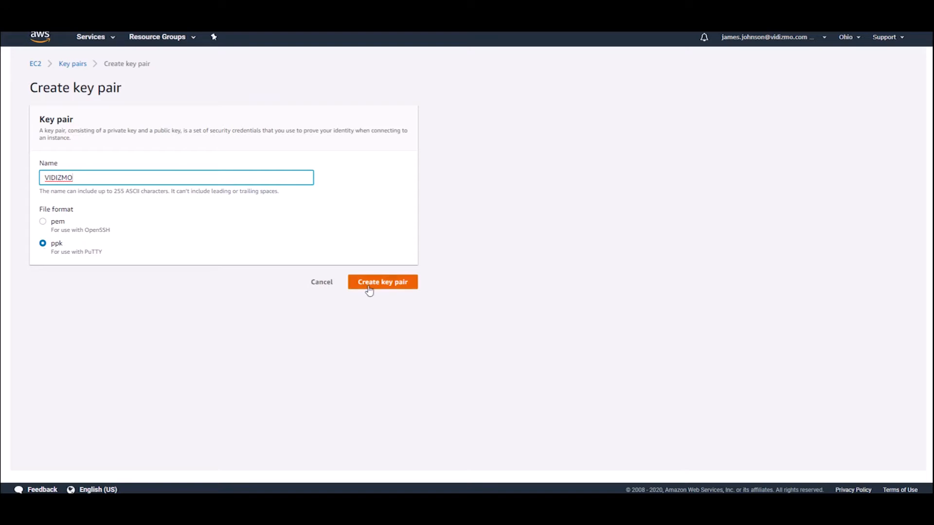
Search Marketplace for VIDIZMO, review VIDIZMO ENTERPRISE PREMIUM pricing, and subscribe to it
text(VIDIZMO)
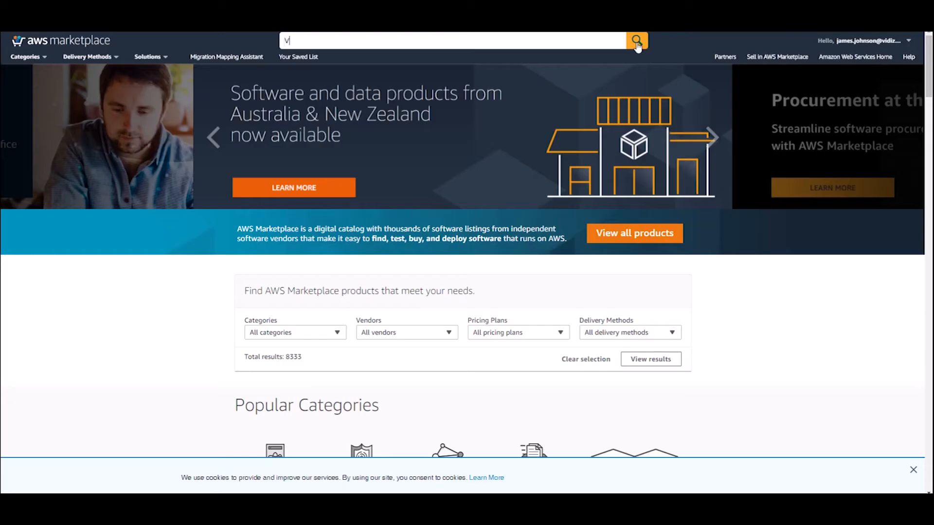
click(636, 43)
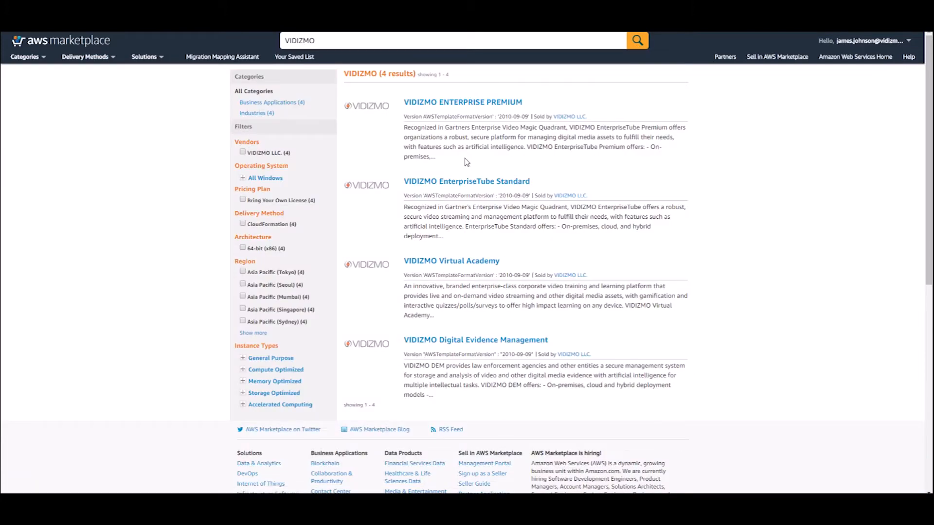
click(457, 103)
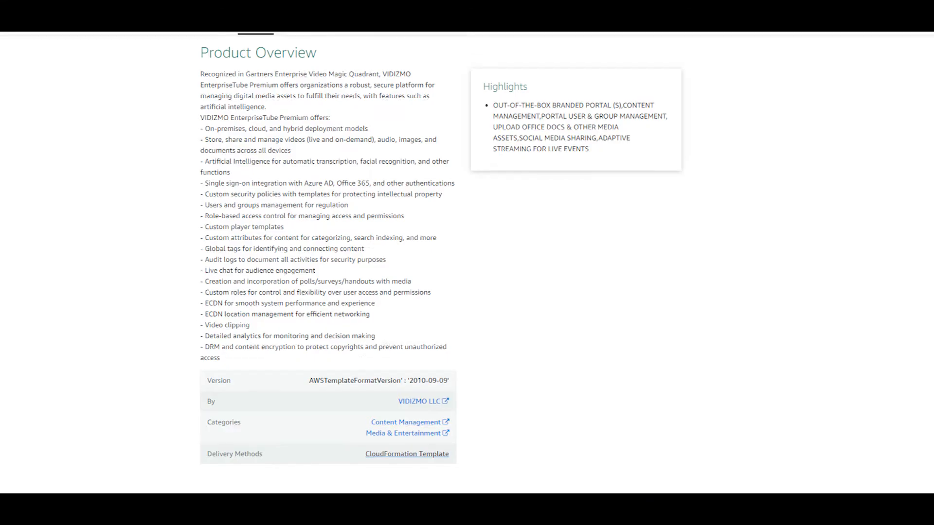
scroll(466, 263, down, 4)
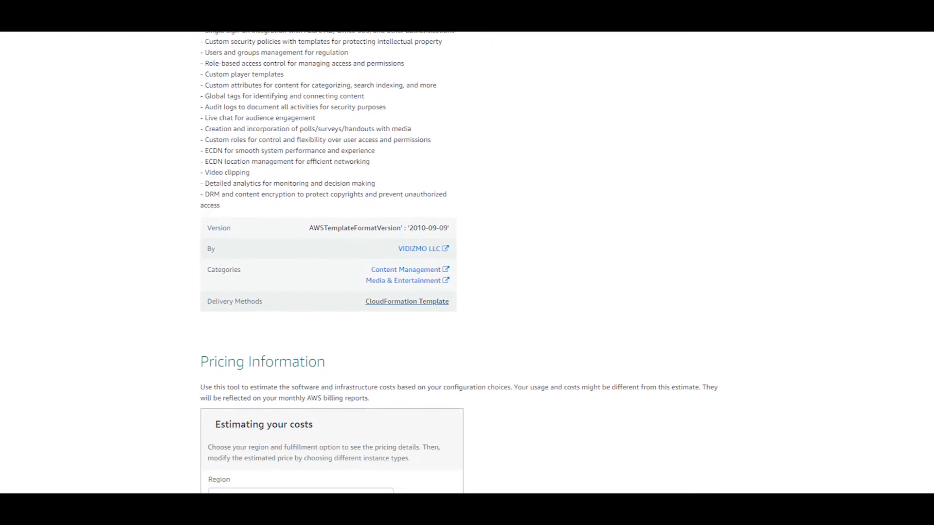
scroll(466, 263, down, 4)
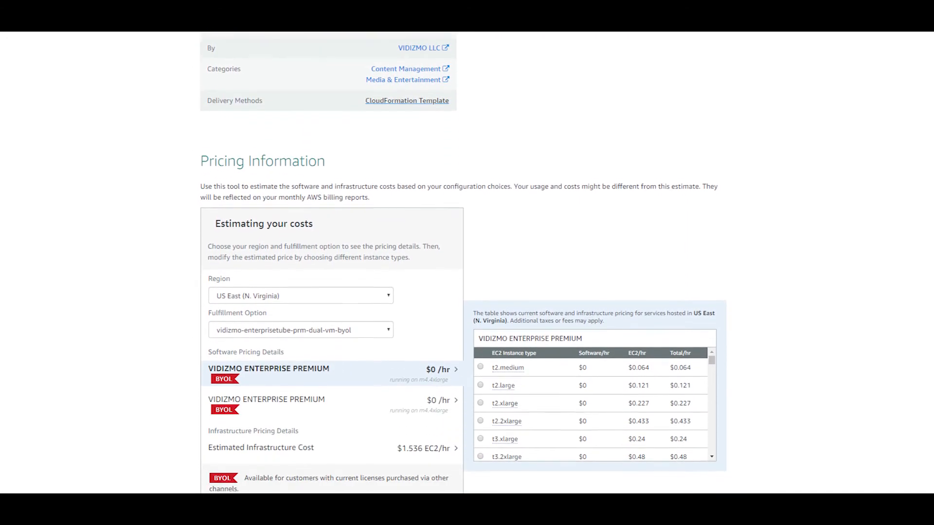
scroll(467, 262, down, 1)
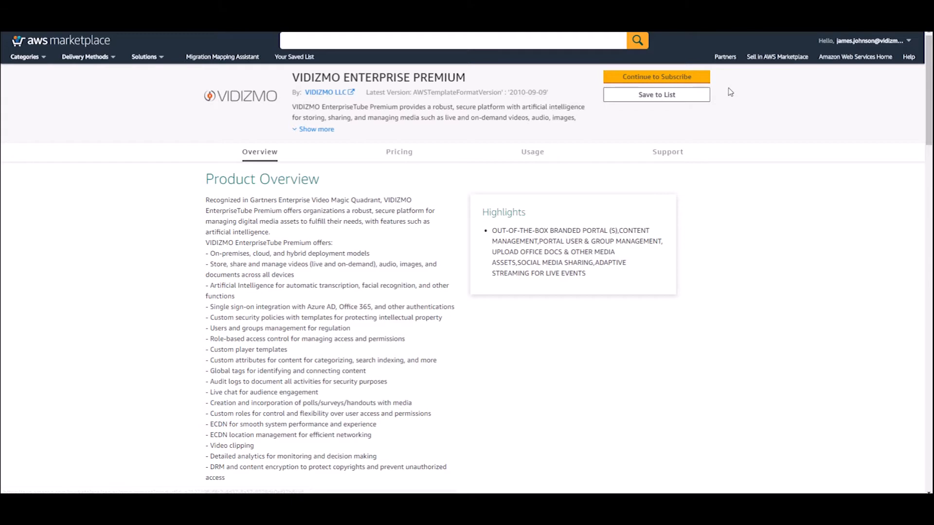
click(681, 79)
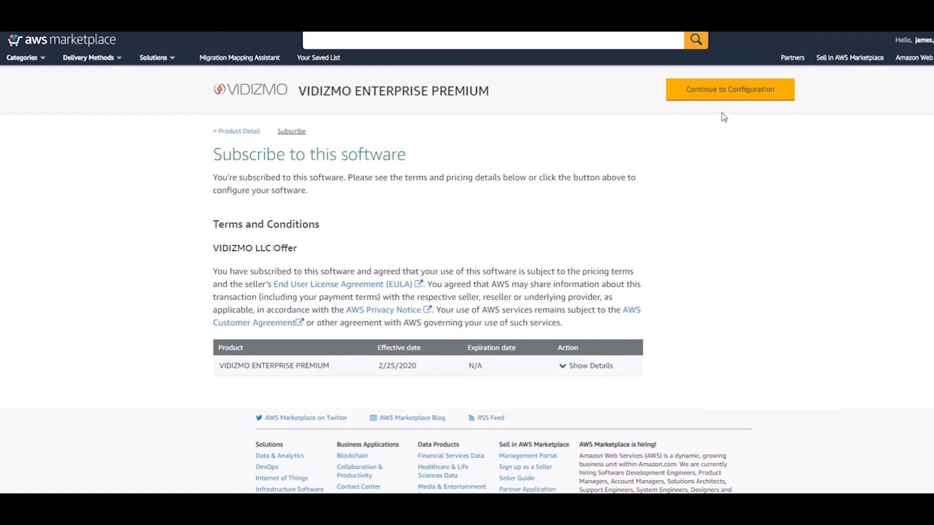
Keep the dual-VM BYOL fulfillment option and the 2010-09-09 software version
click(725, 99)
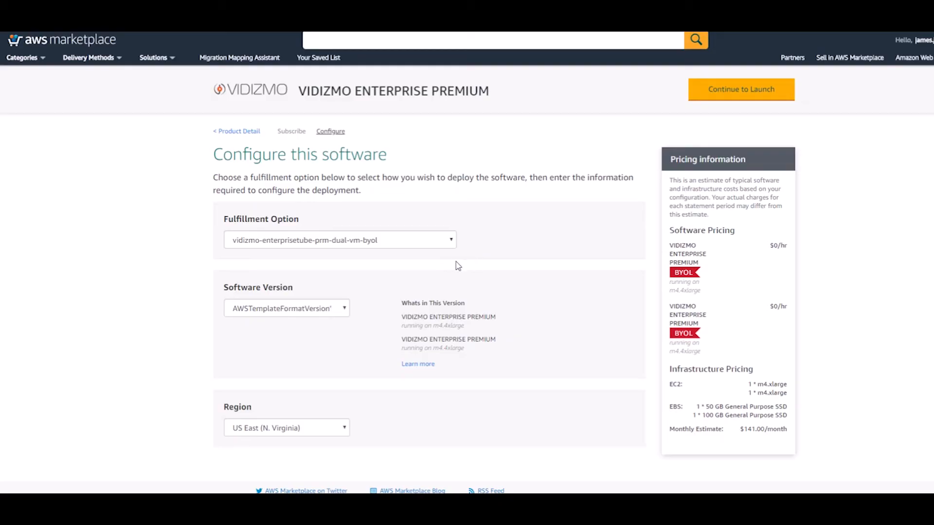
click(452, 243)
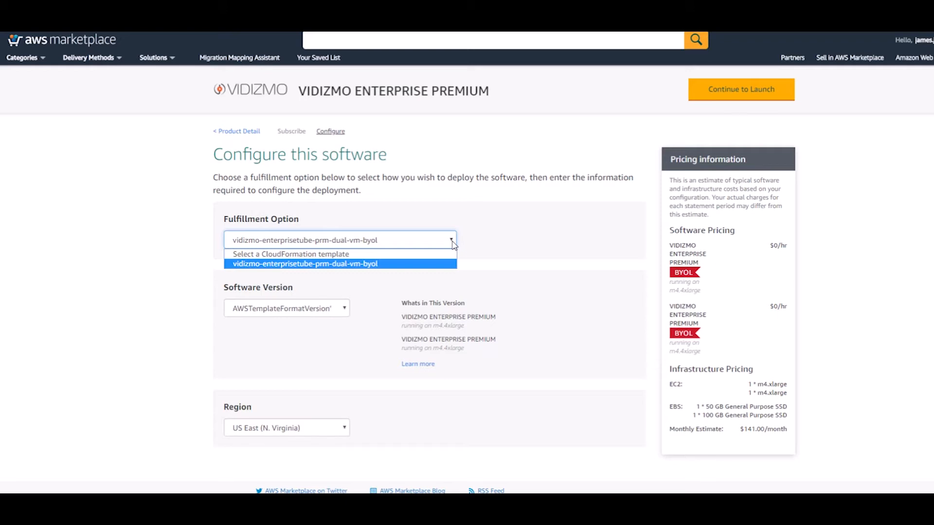
click(452, 244)
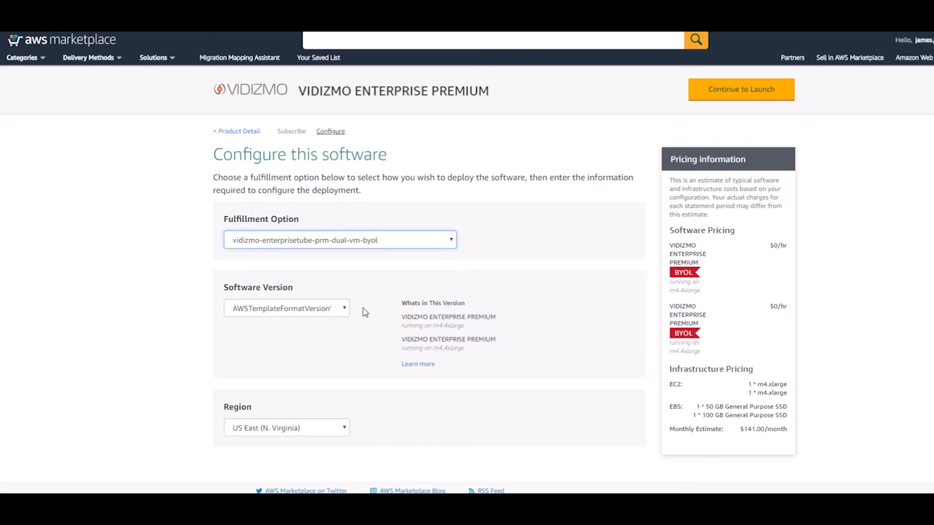
click(343, 309)
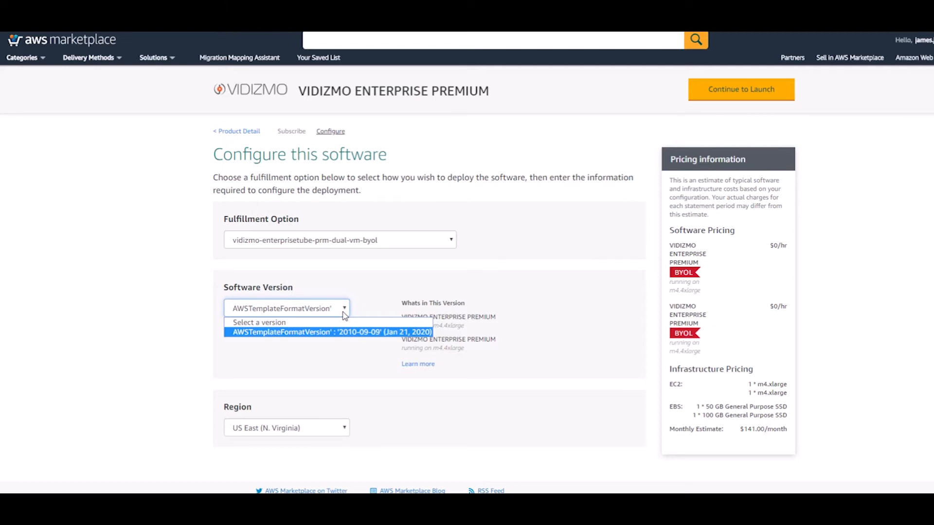
click(343, 332)
Set the deployment region to US East (Ohio) and continue to launch
click(345, 428)
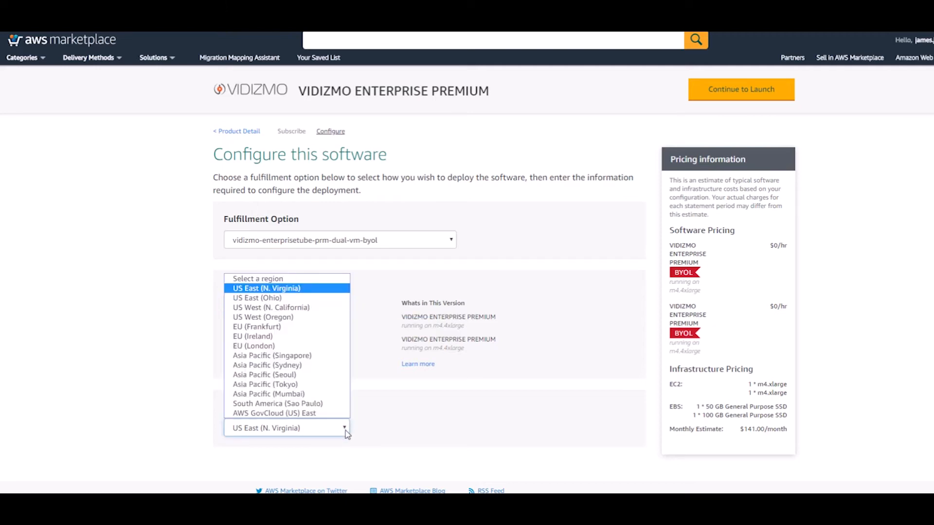
click(273, 300)
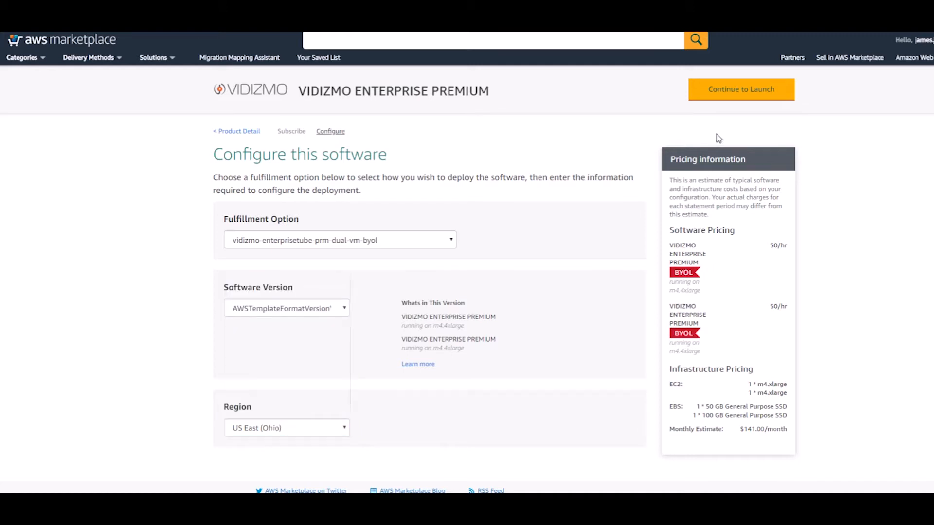
click(733, 99)
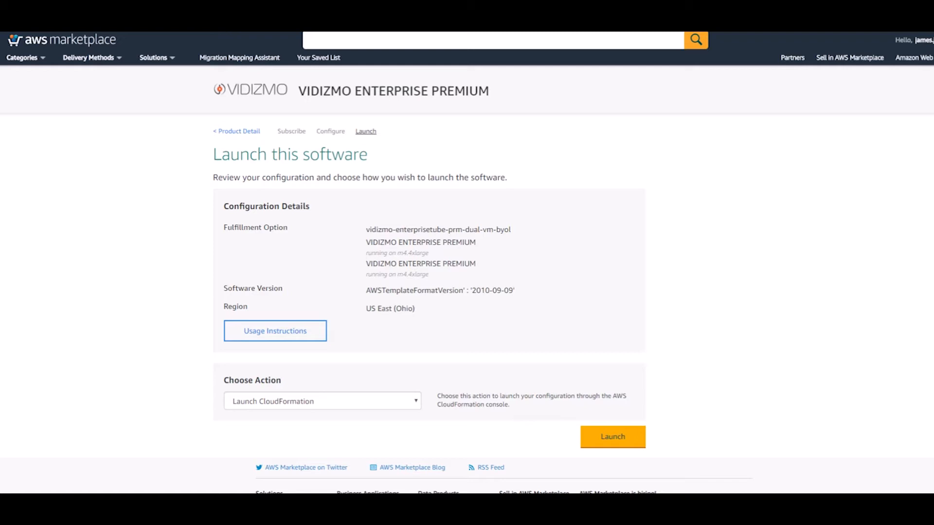
Choose Launch CloudFormation as the action and launch the software
click(416, 409)
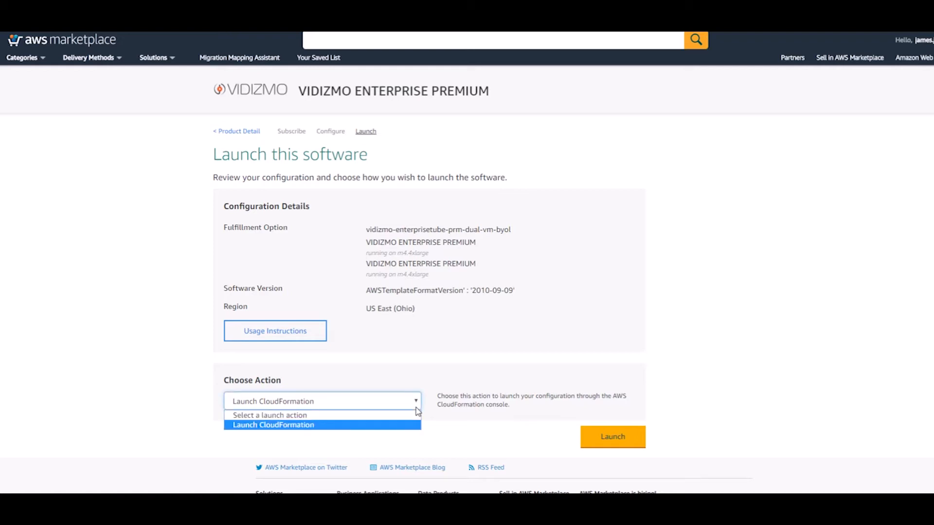
click(416, 407)
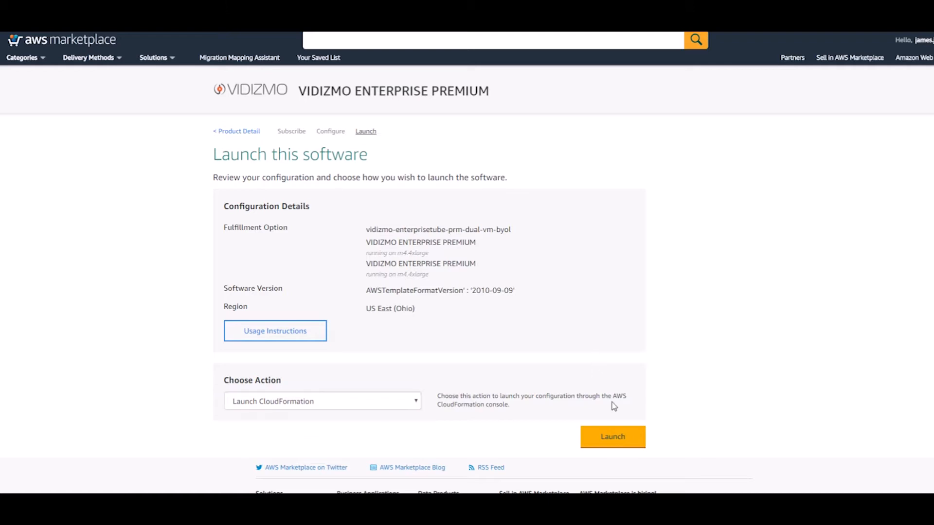
click(618, 450)
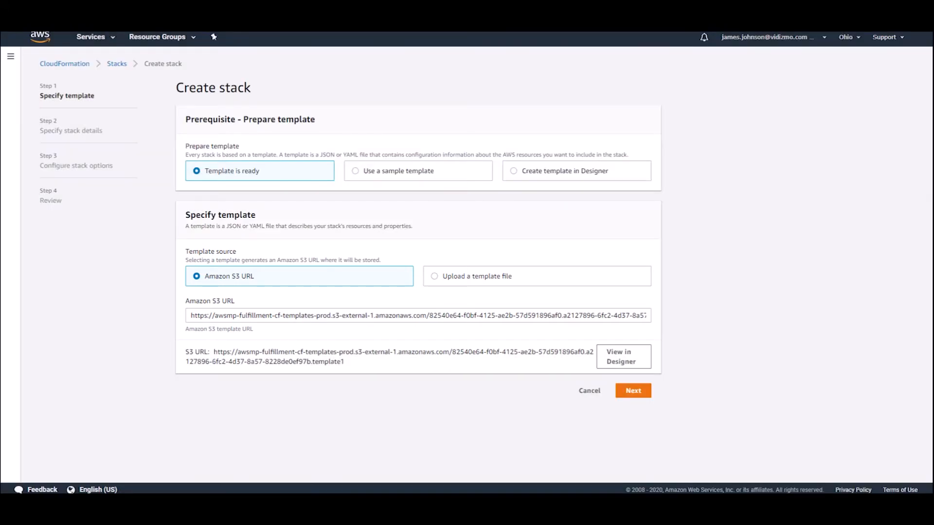
Accept the prefilled template and enter Test-Stack as the stack name
click(633, 391)
scroll(418, 262, down, 3)
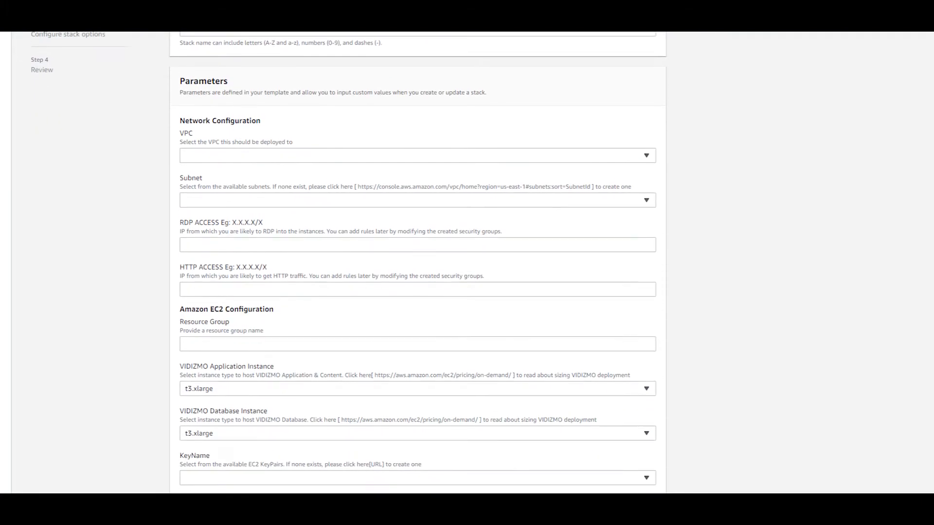
scroll(418, 262, down, 4)
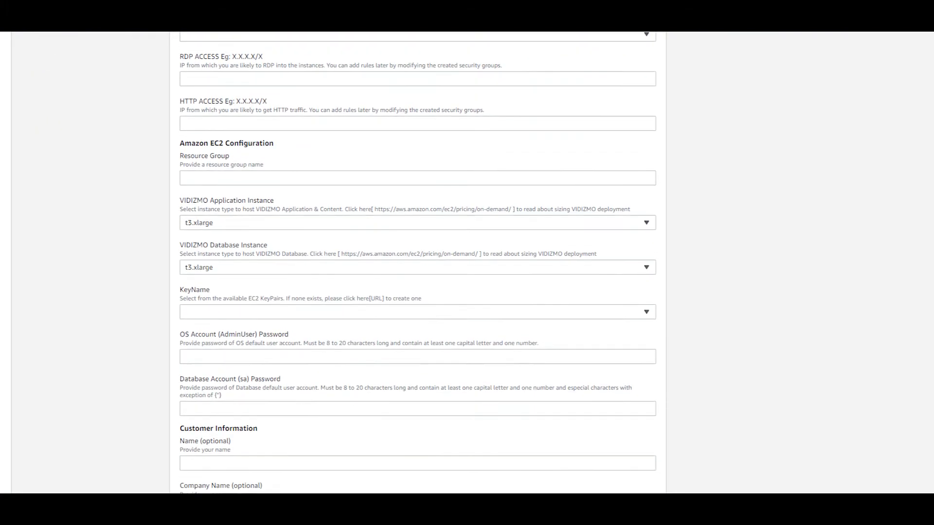
scroll(418, 263, down, 4)
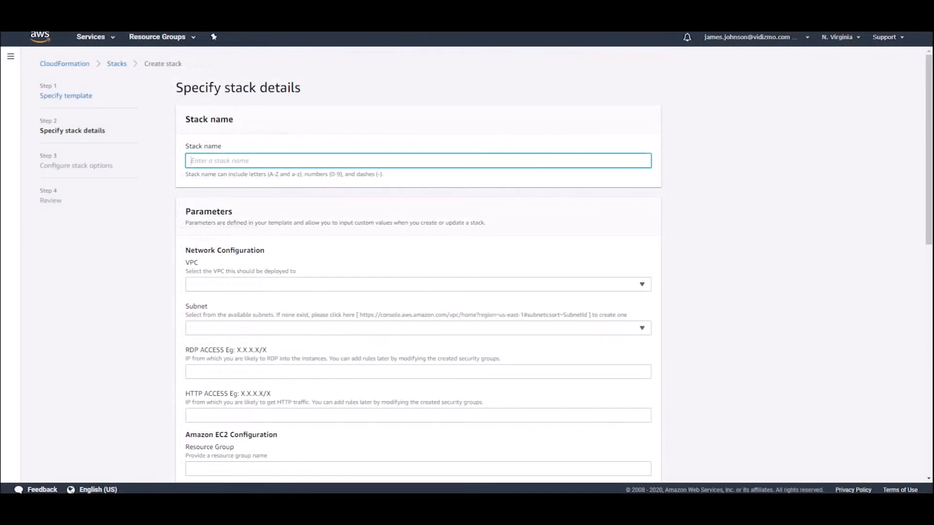
text(Tes)
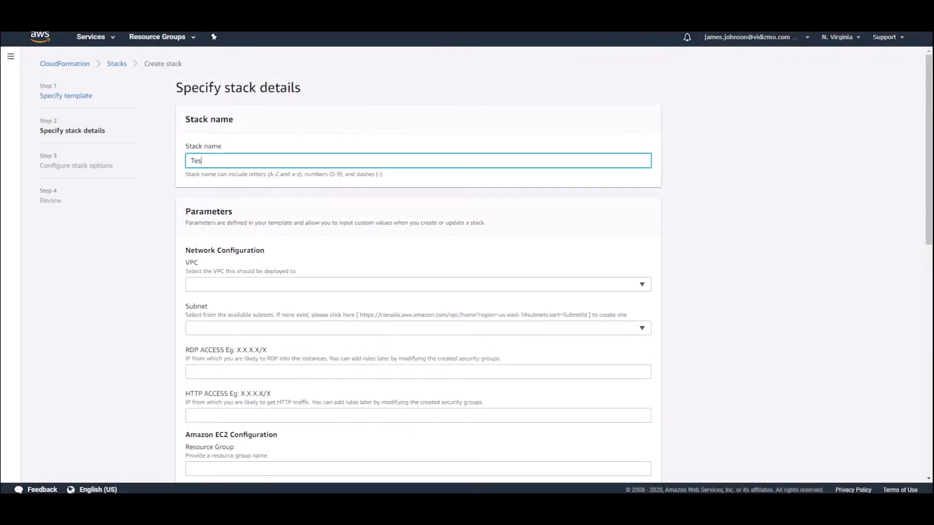
text(t-Stack)
click(642, 286)
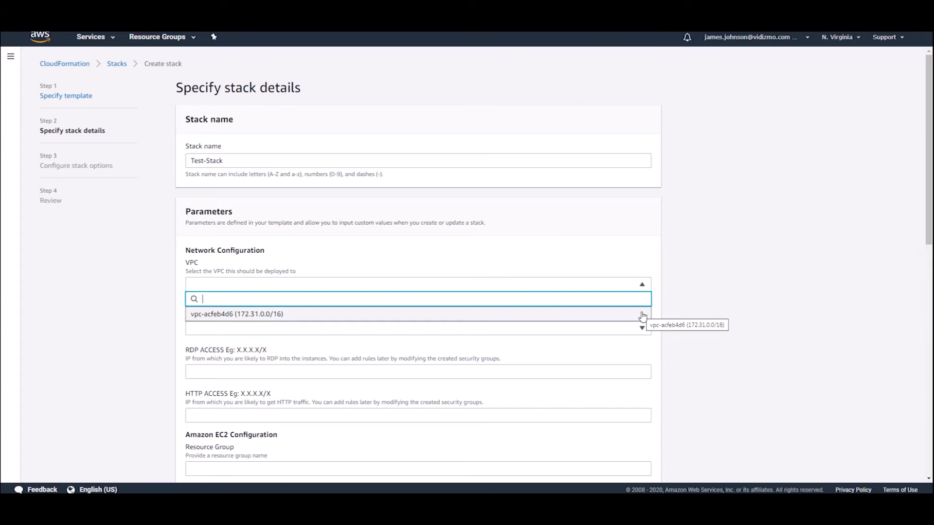
Place the stack in VPC vpc-acfeb4d6 on subnet new-subnet
click(643, 316)
click(643, 329)
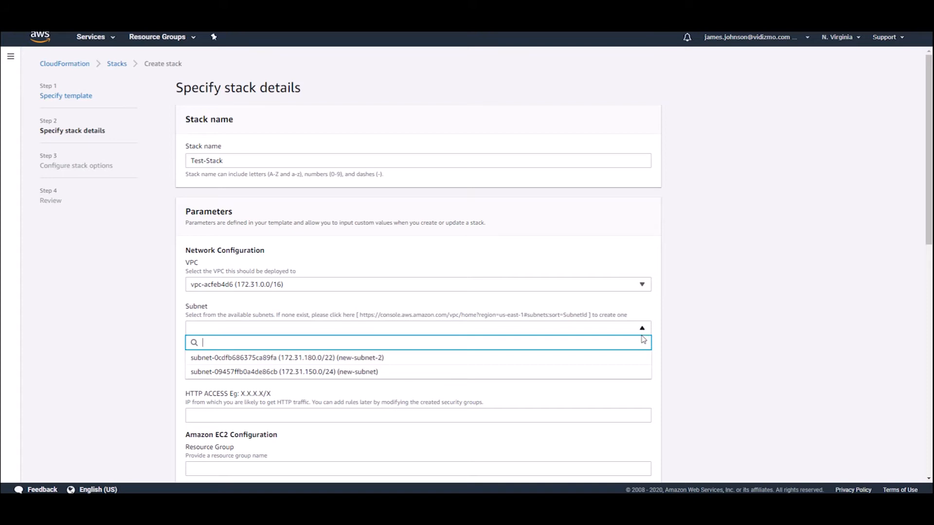
click(638, 372)
Set RDP and HTTP access to 0.0.0.0/0 and name the resource group Deployment
click(639, 374)
text(0.0.0.0)
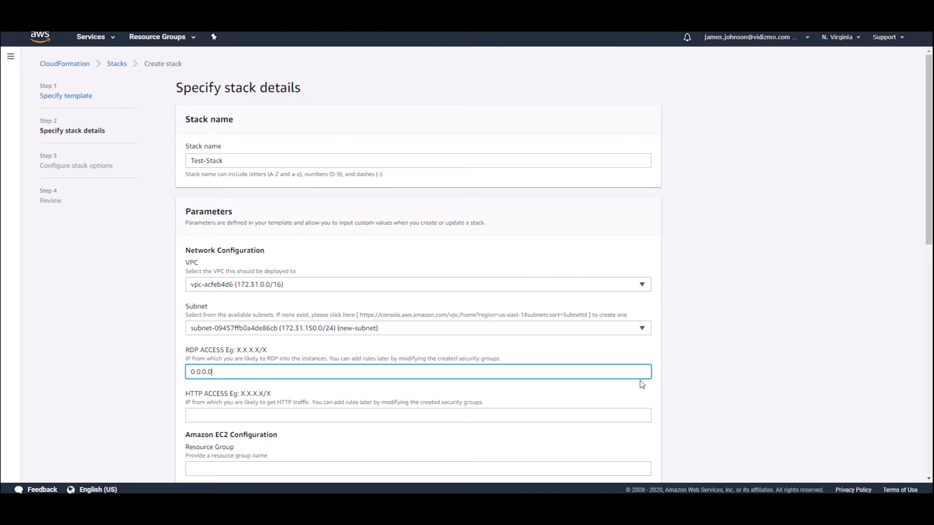
text(/0)
key(Tab)
text(0.0.0.0/0)
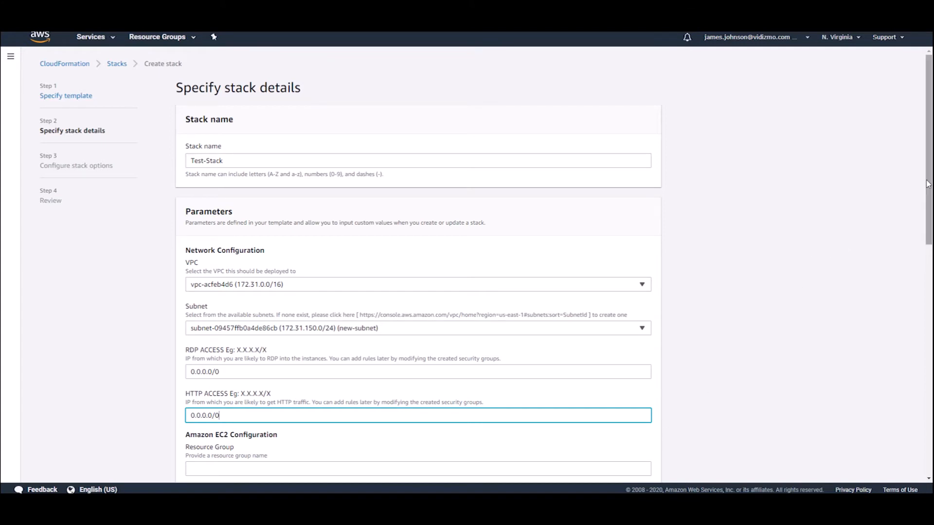
scroll(926, 194, down, 3)
scroll(637, 244, down, 5)
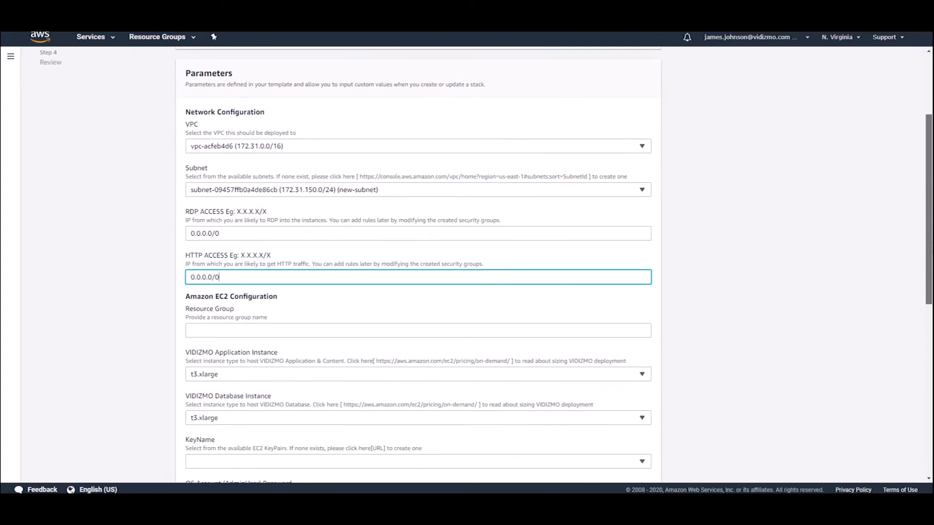
click(637, 135)
text(De)
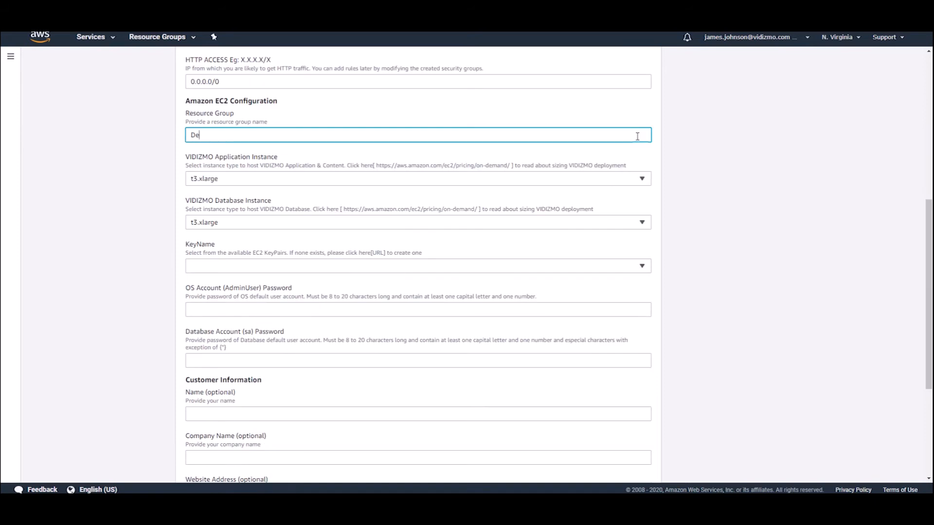
text(ployment)
click(642, 179)
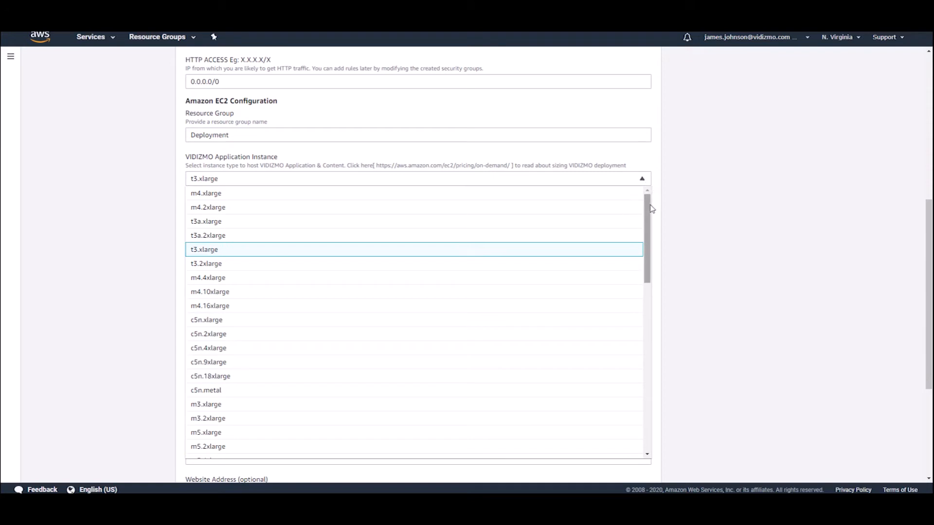
drag(650, 212, 648, 380)
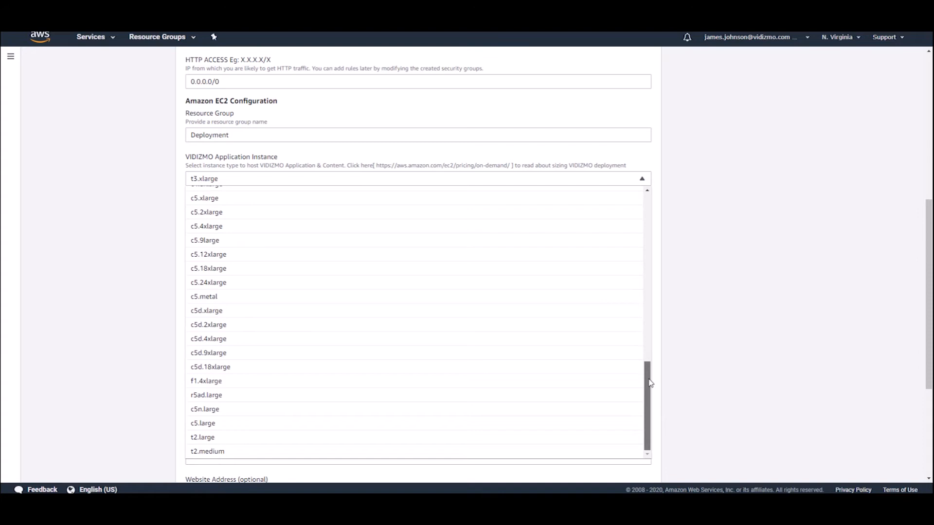
click(643, 180)
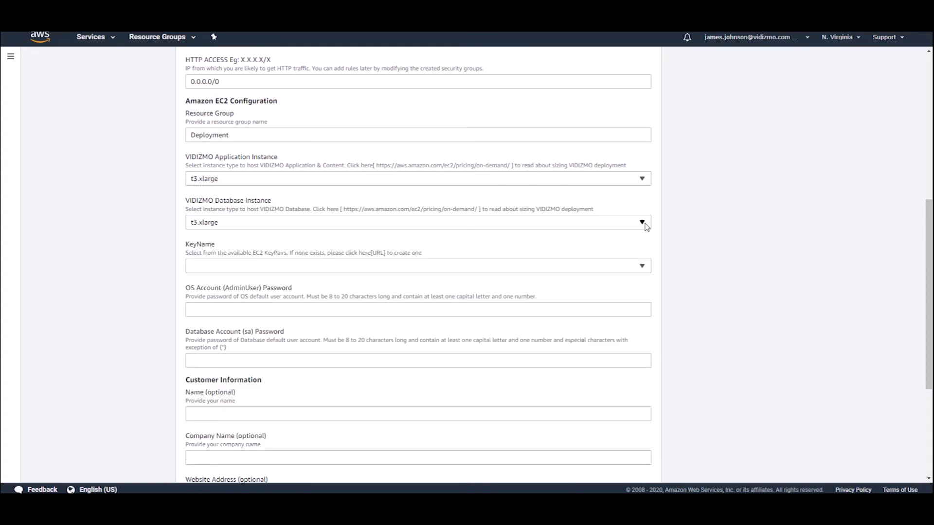
click(643, 223)
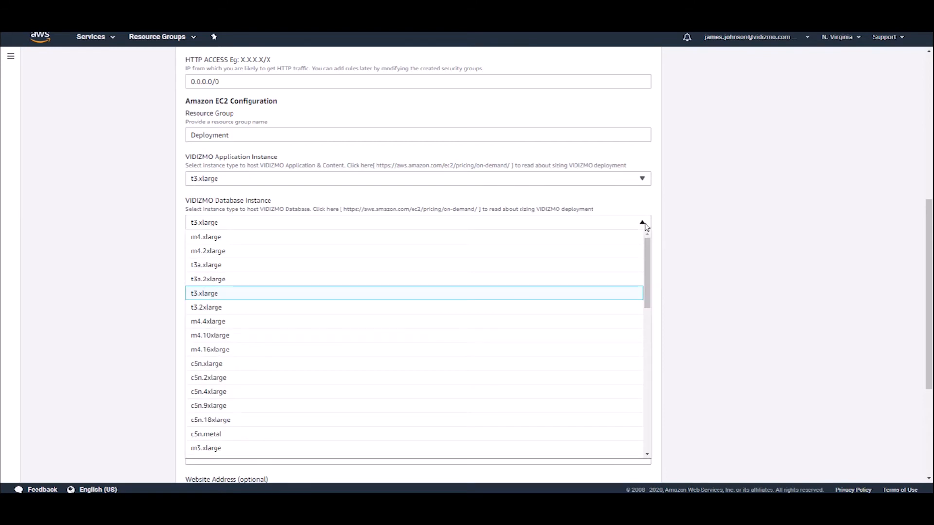
click(644, 224)
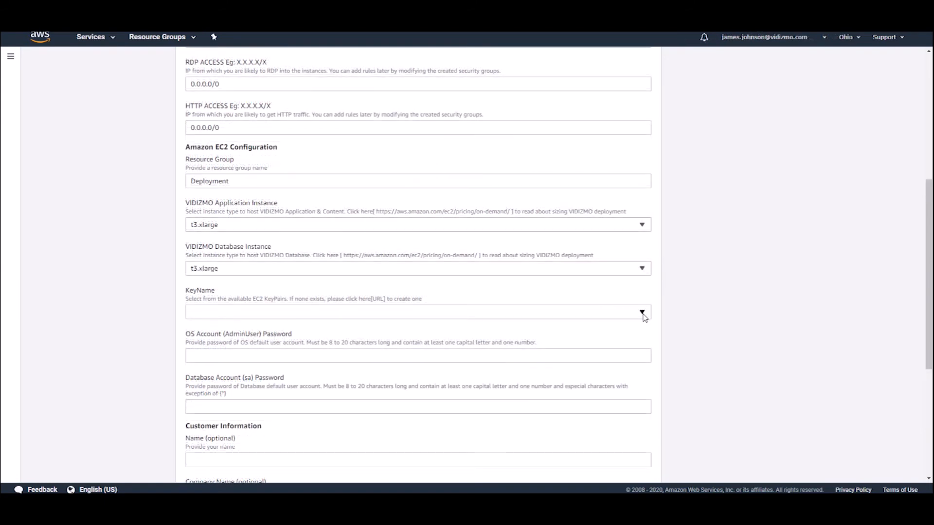
Select the VIDIZMO key pair and enter the OS and database account passwords
click(642, 314)
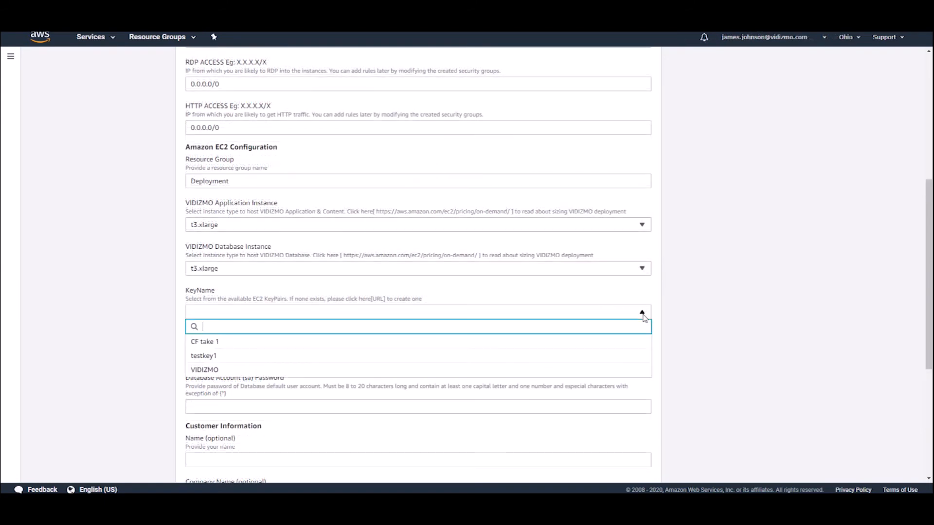
click(636, 370)
click(641, 355)
text(Vidizmo@123)
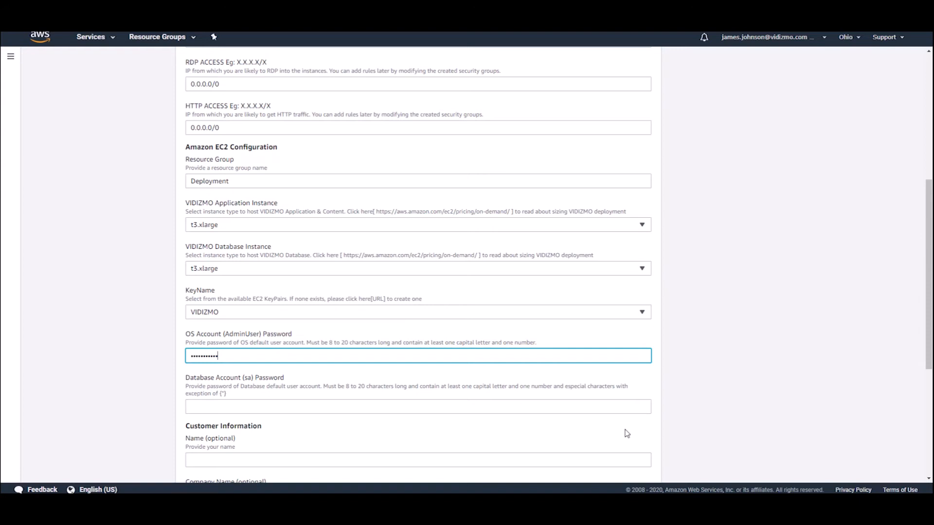
click(623, 407)
text(Vidizmo@123)
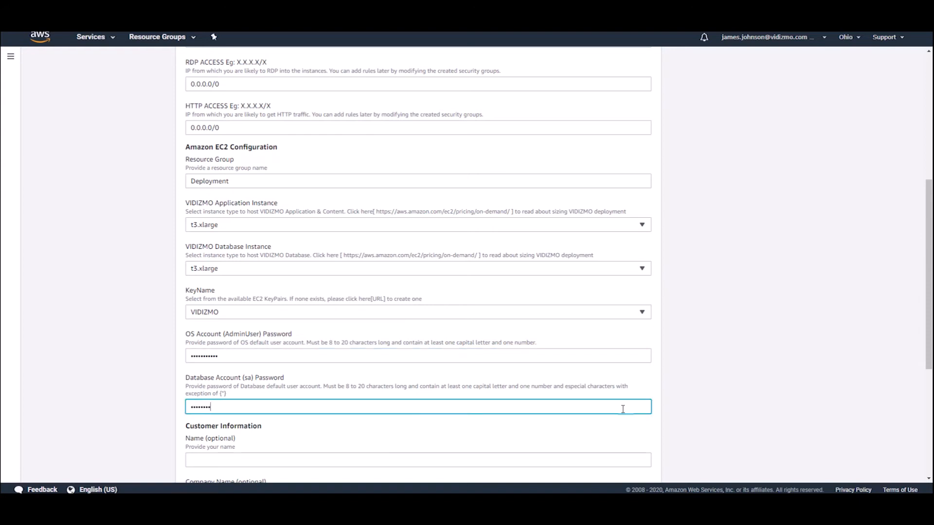
drag(928, 332, 928, 437)
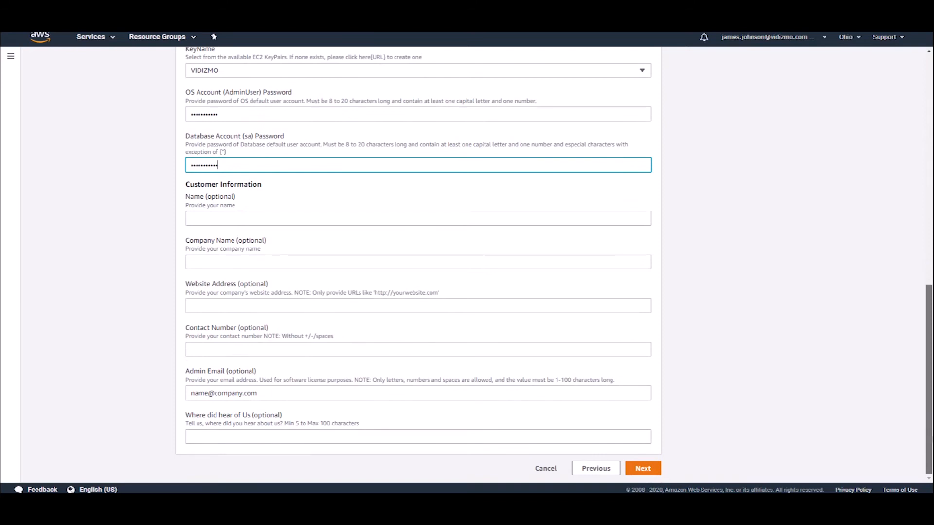
click(643, 218)
click(642, 260)
text(VIDIZMO)
click(642, 306)
text(www.vidizmo.com)
Fill in the contact number and admin e-mail, answer 'online', and go to stack options
click(642, 348)
text(1234567891011)
key(Tab)
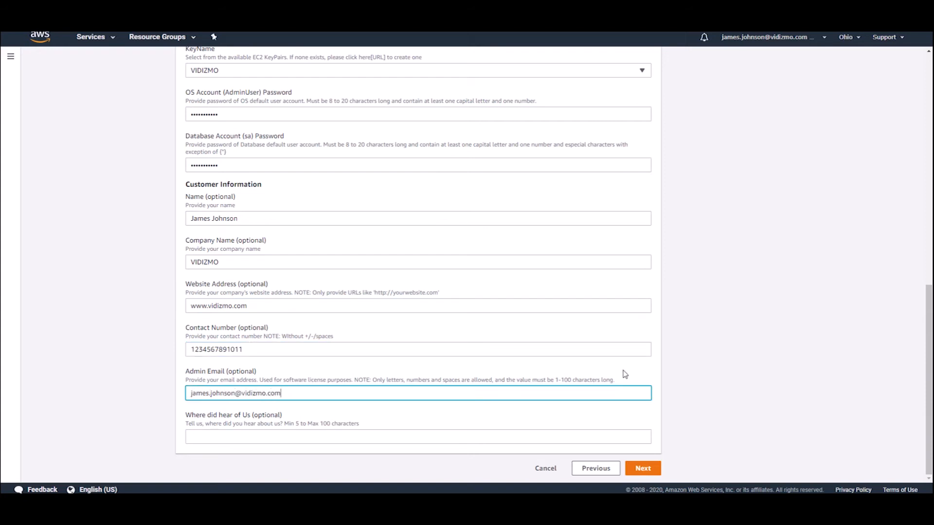
click(631, 436)
text(online)
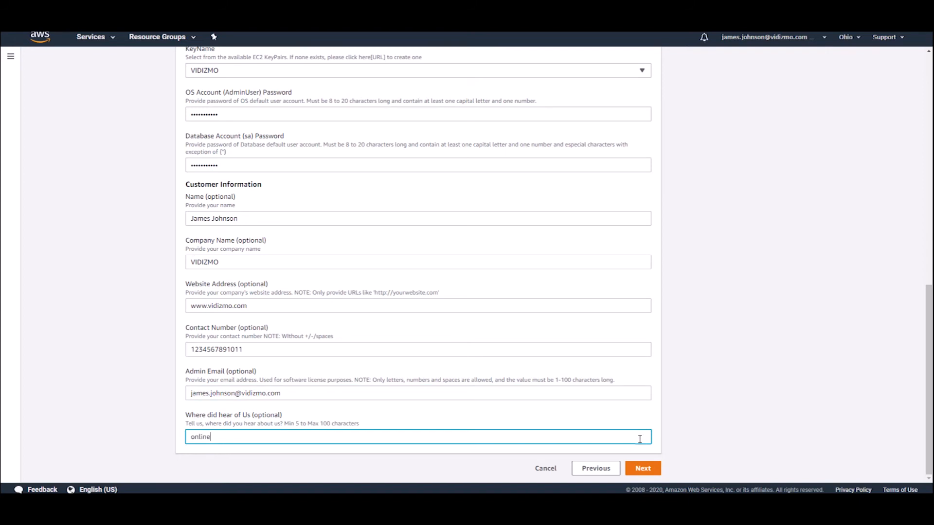
click(642, 469)
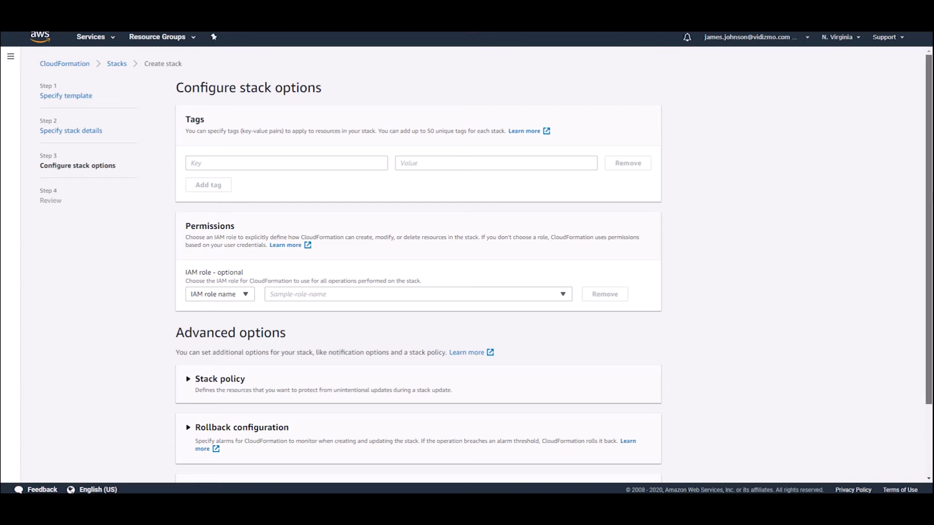
Accept the default stack options, review Test-Stack's settings, and create the stack
scroll(467, 265, down, 1)
scroll(467, 265, down, 3)
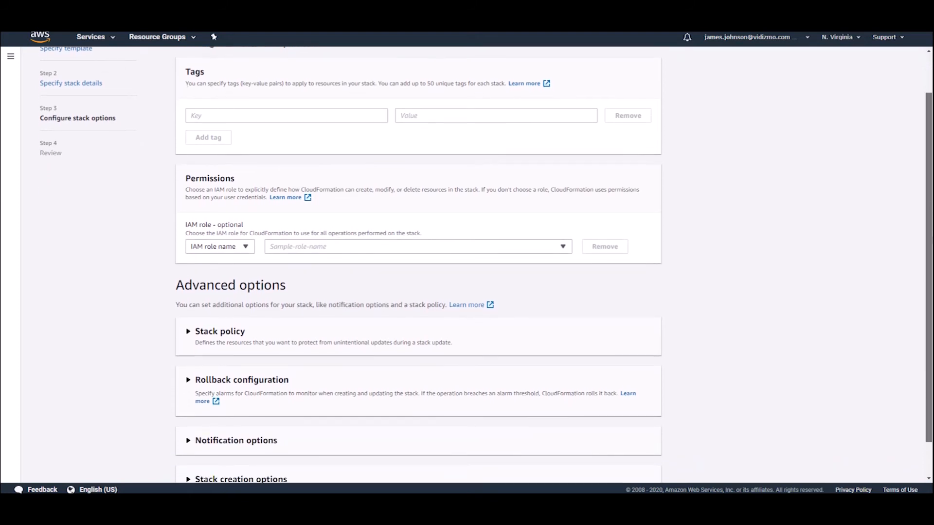
scroll(467, 265, down, 1)
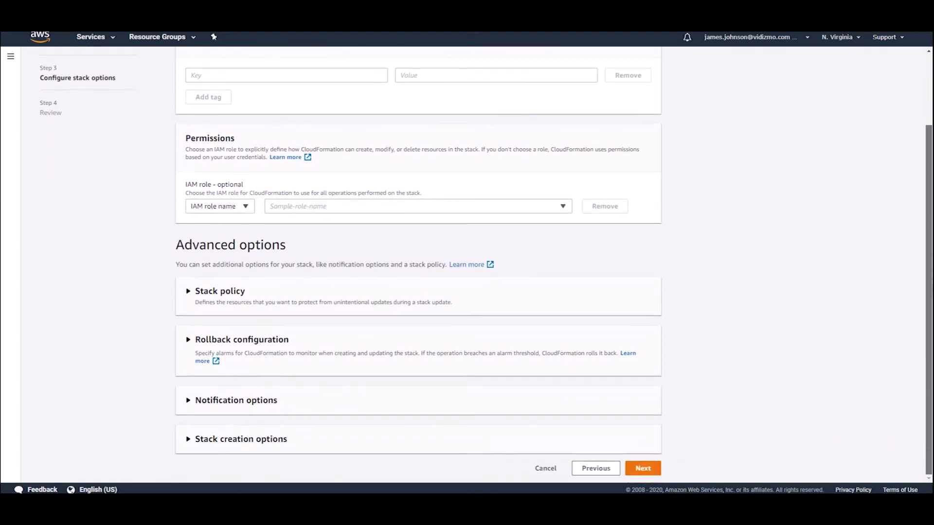
click(643, 468)
drag(931, 117, 931, 347)
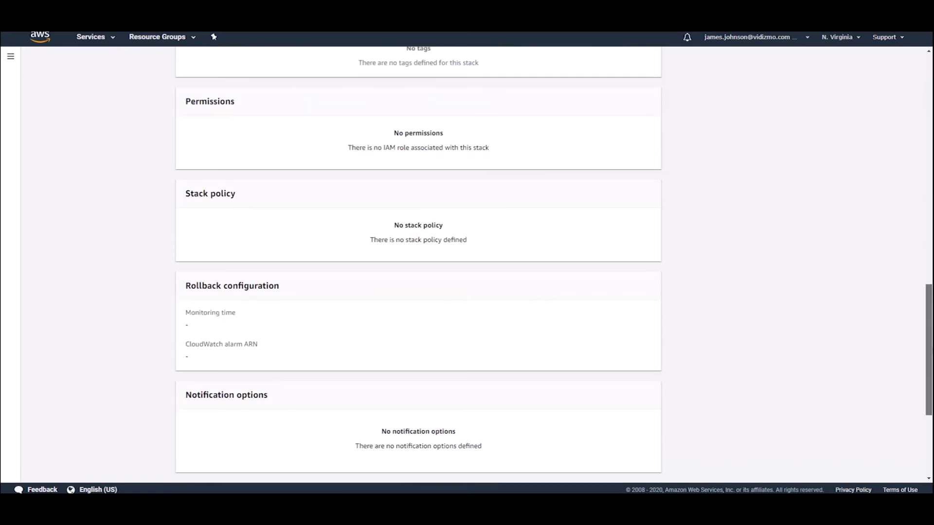
scroll(485, 477, down, 4)
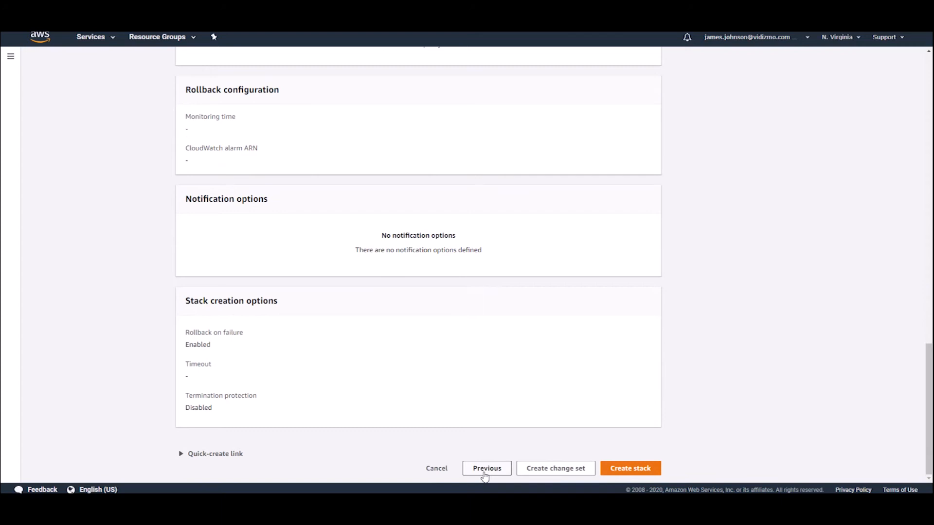
click(631, 470)
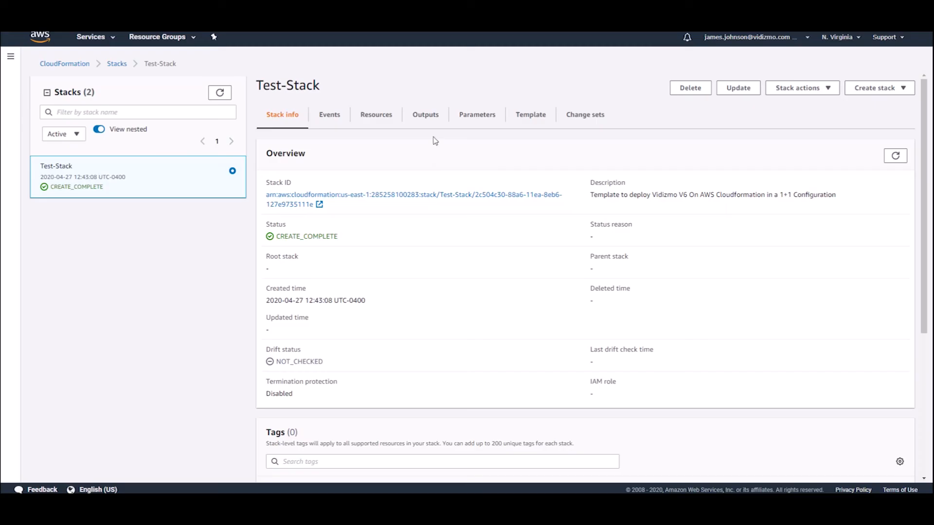
Check Test-Stack's outputs once it reaches CREATE_COMPLETE
click(430, 116)
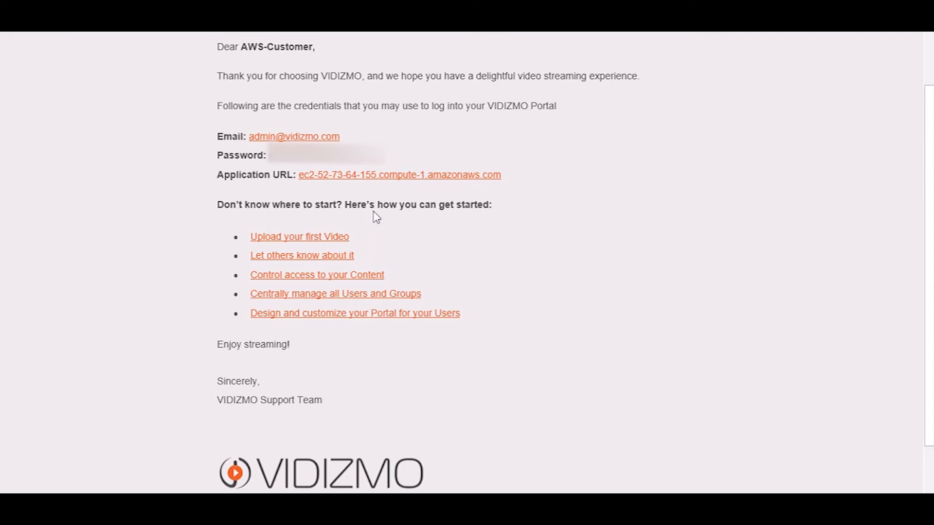
Sign in to the VIDIZMO portal at its application URL with the admin e-mail and password
click(370, 178)
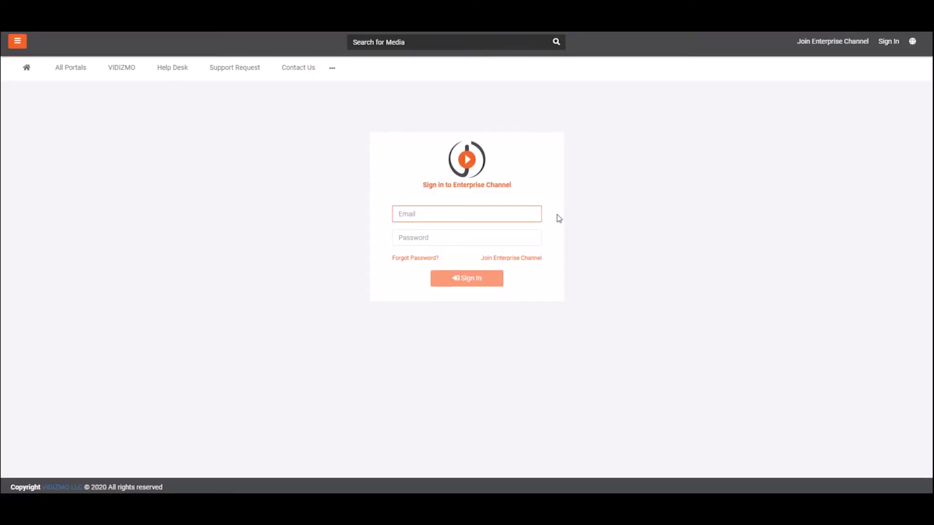
key(Tab)
text(*)
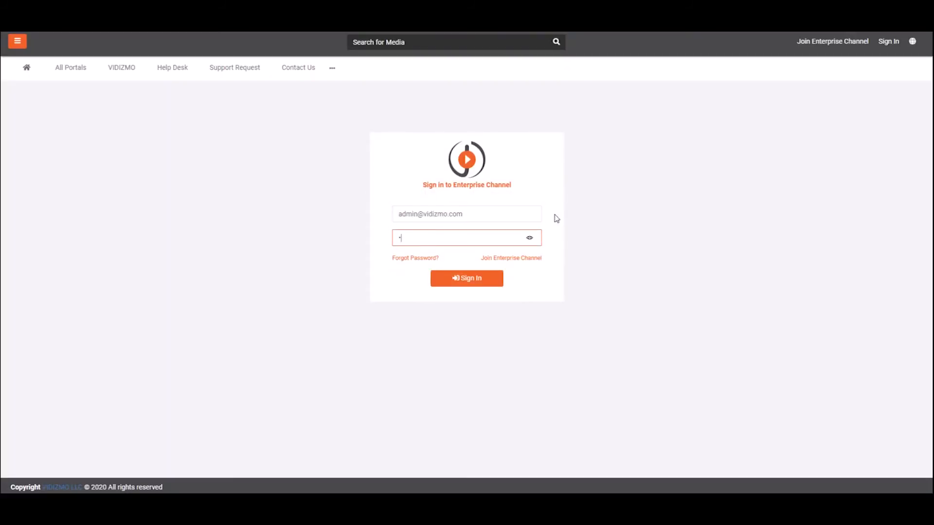
click(474, 284)
In branding customization, keep English as the portal language with multilingual support left on
click(20, 48)
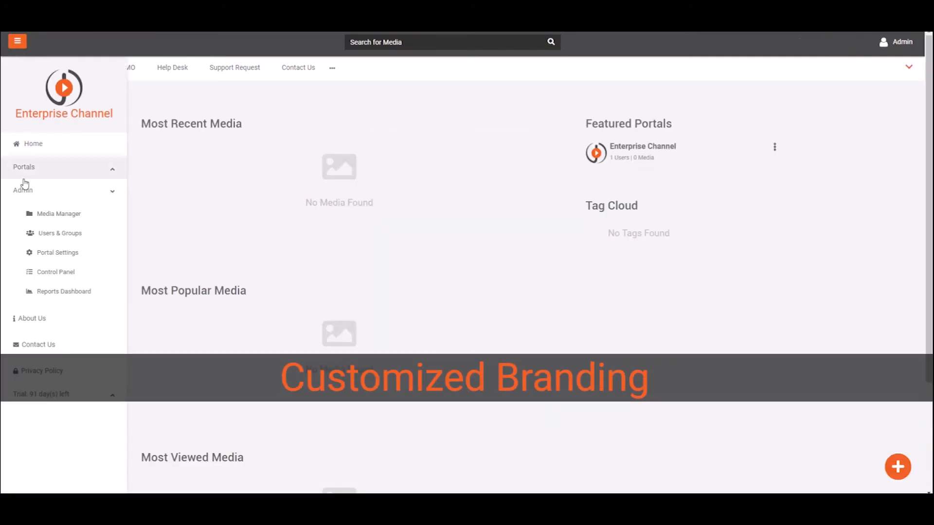
click(31, 252)
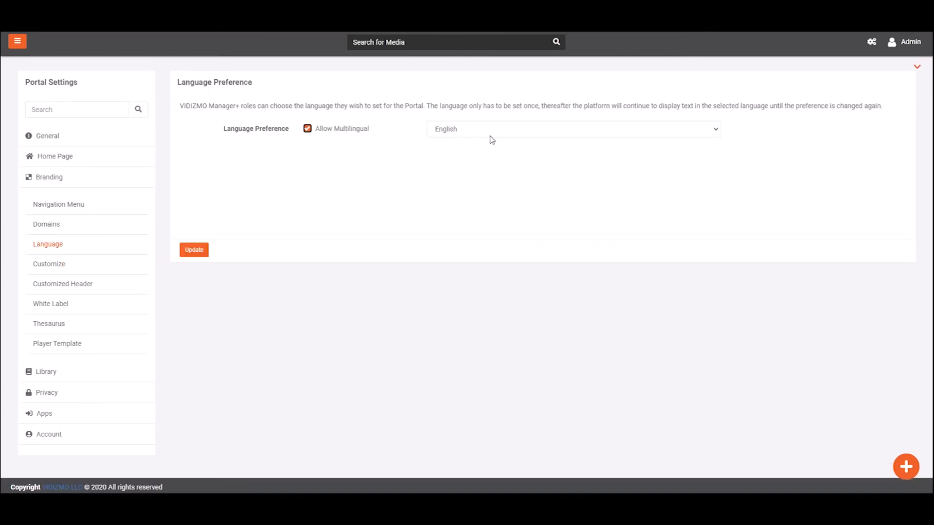
click(504, 136)
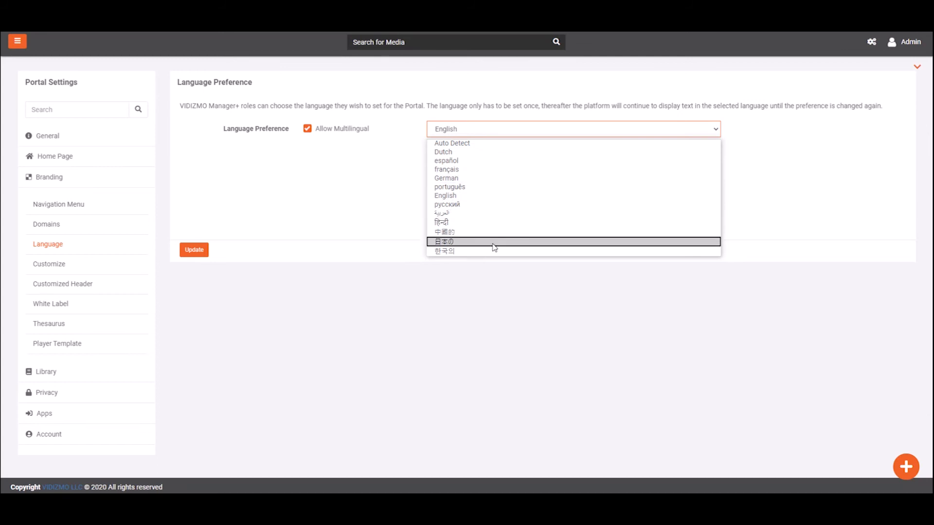
click(496, 275)
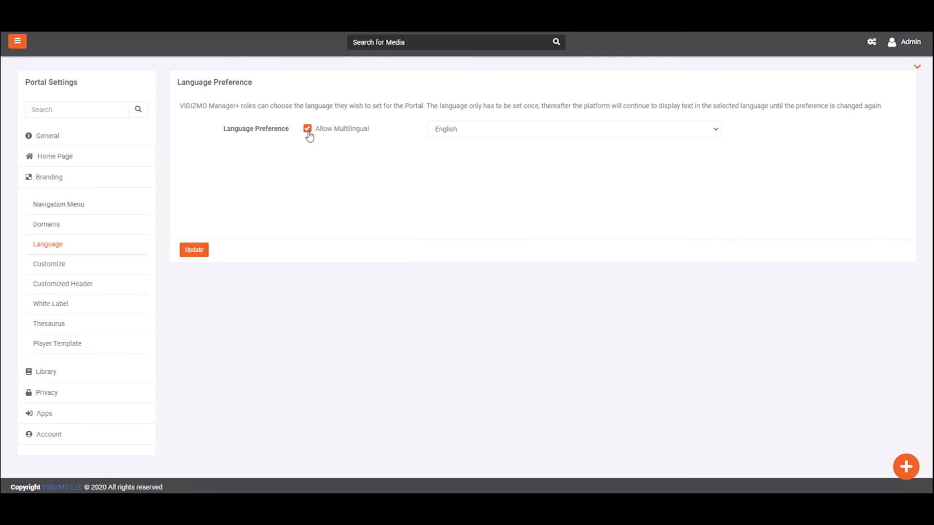
click(308, 133)
click(308, 136)
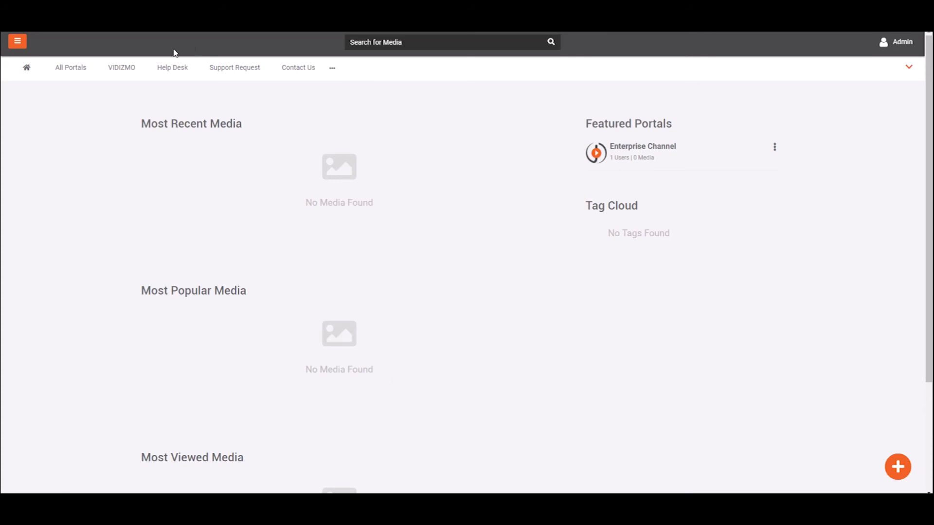
From Admin > Users & Groups, invite the user's e-mail address as Manager, forcing the e-mail with a message
click(20, 49)
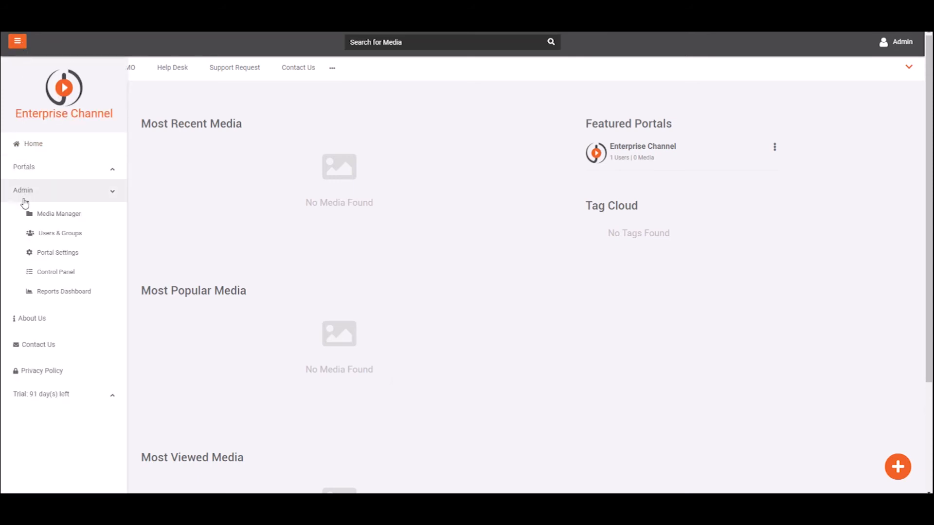
click(30, 235)
click(889, 116)
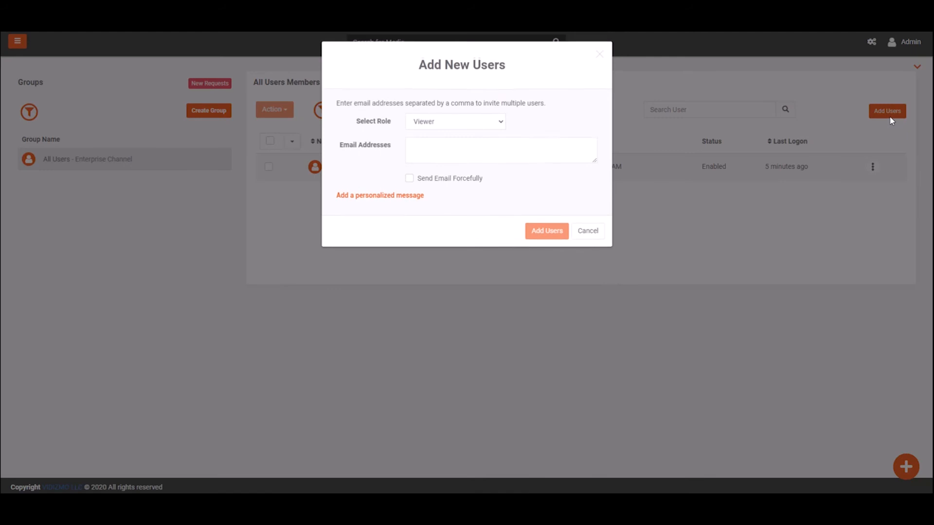
click(518, 154)
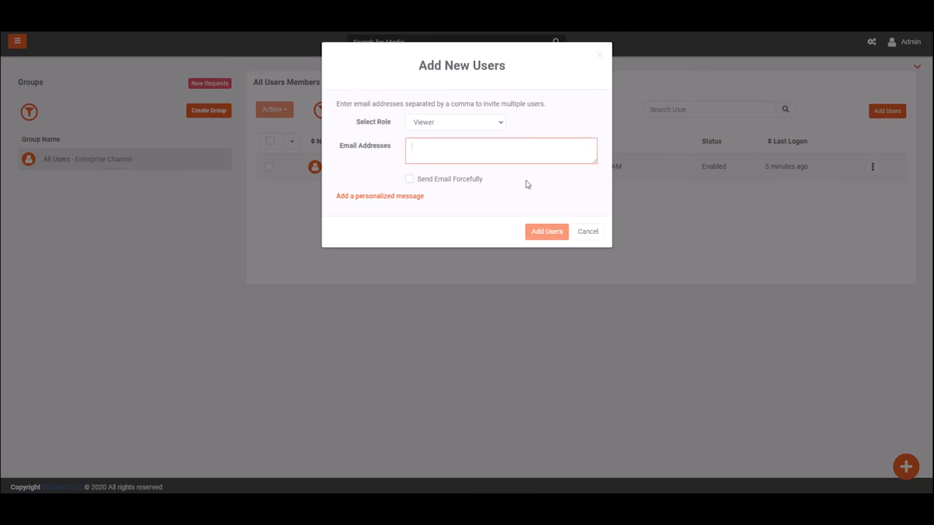
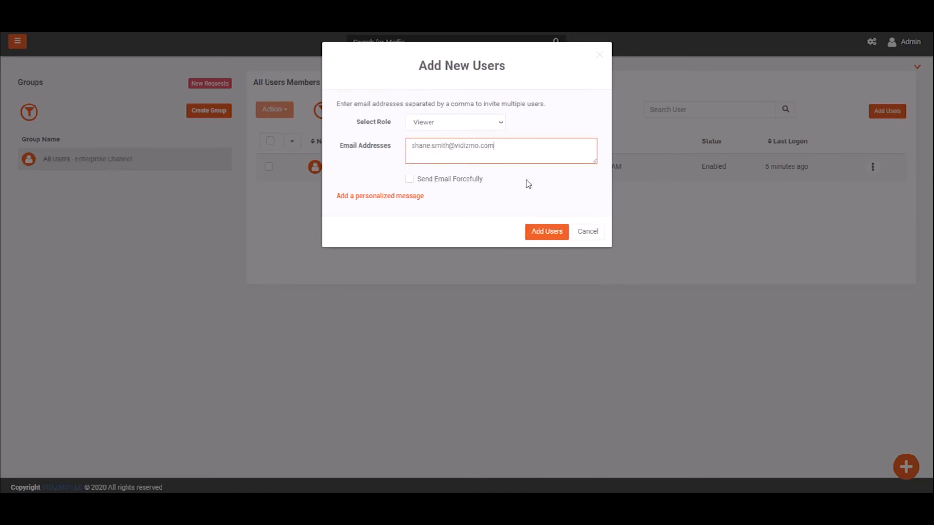
click(494, 125)
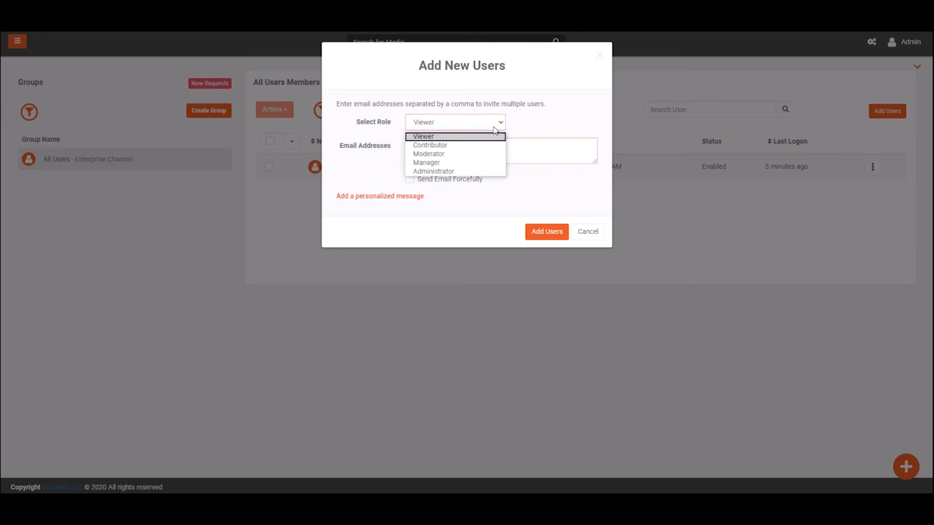
click(480, 163)
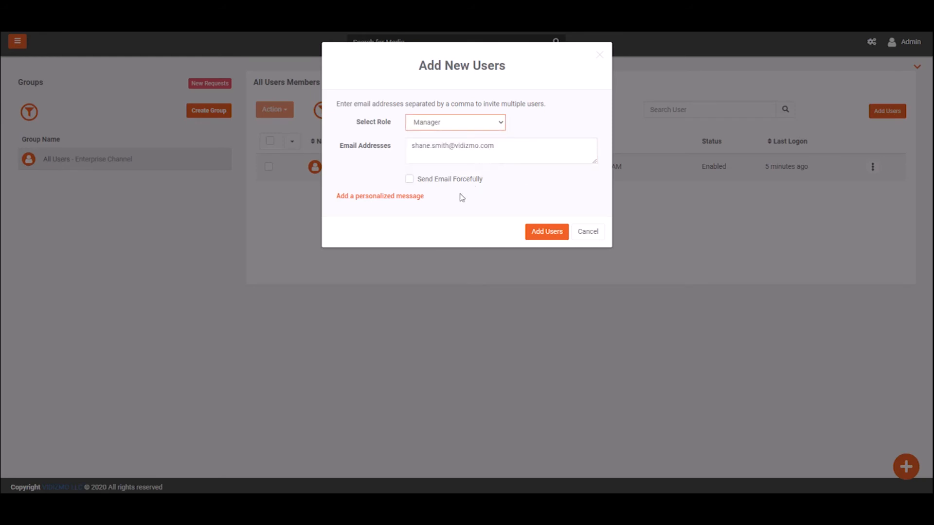
click(409, 179)
click(408, 196)
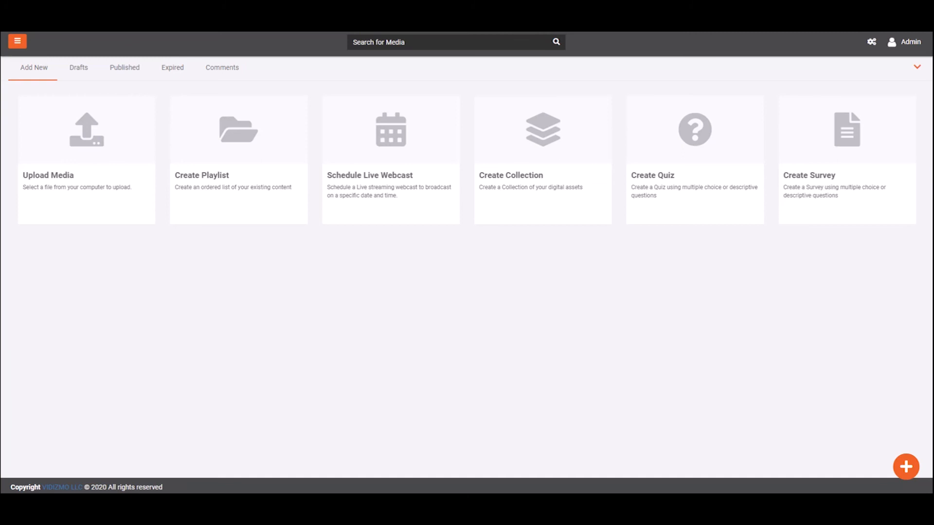
Upload the video file and complete its title as Integration with Existing Applications
click(899, 479)
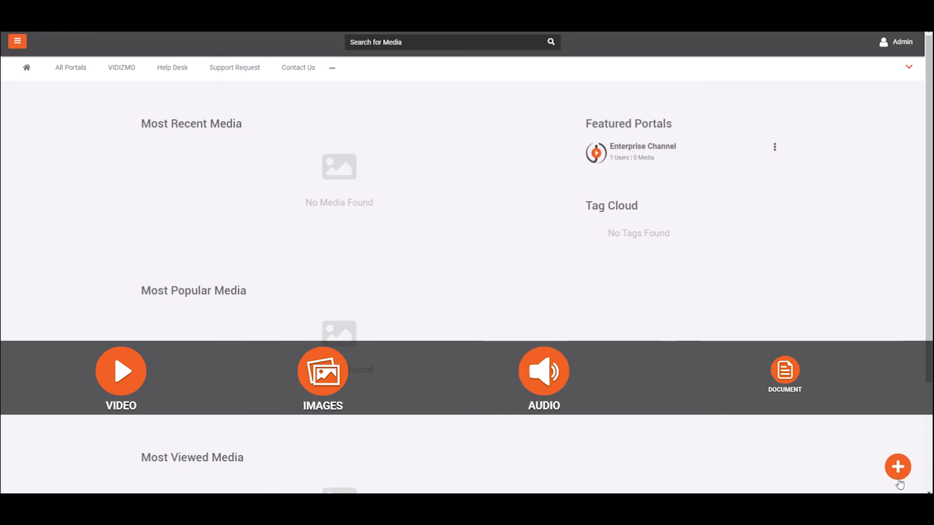
click(899, 479)
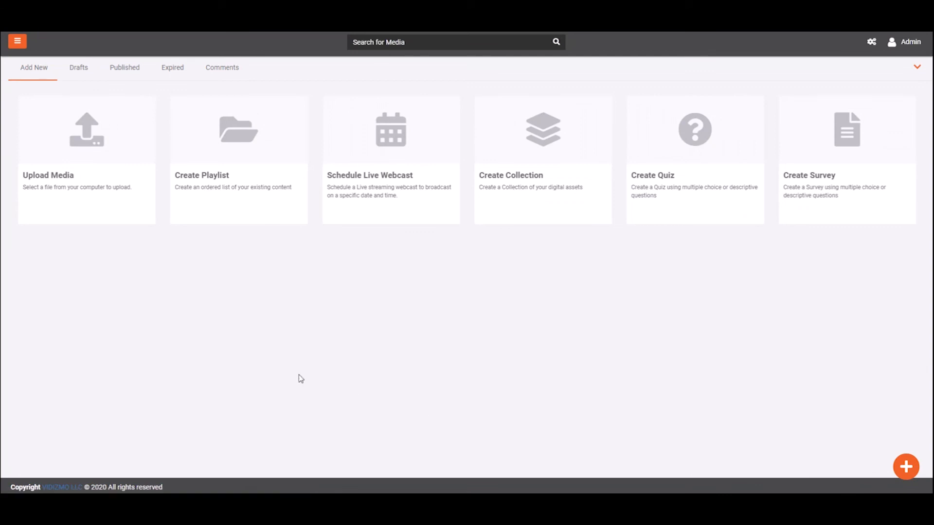
click(81, 190)
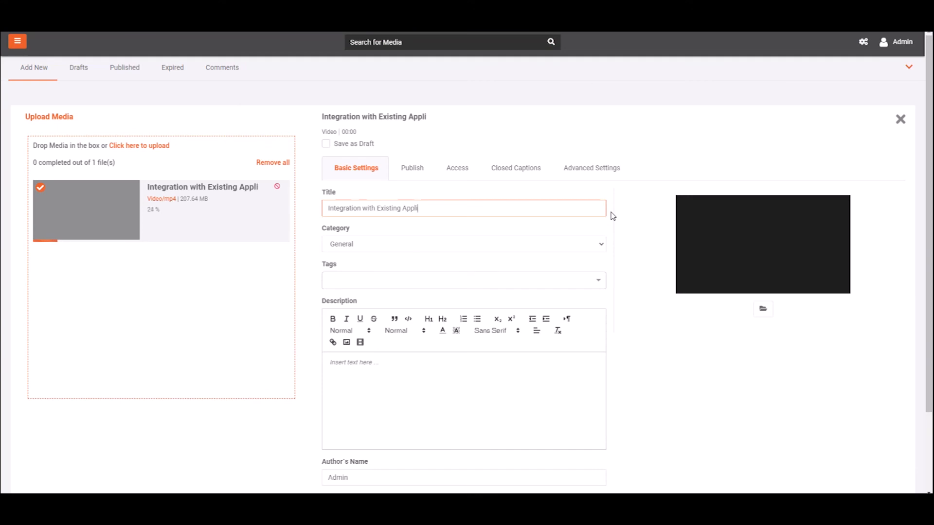
text(cations)
Add the Training tag to the video and open it to all portal viewers
click(602, 247)
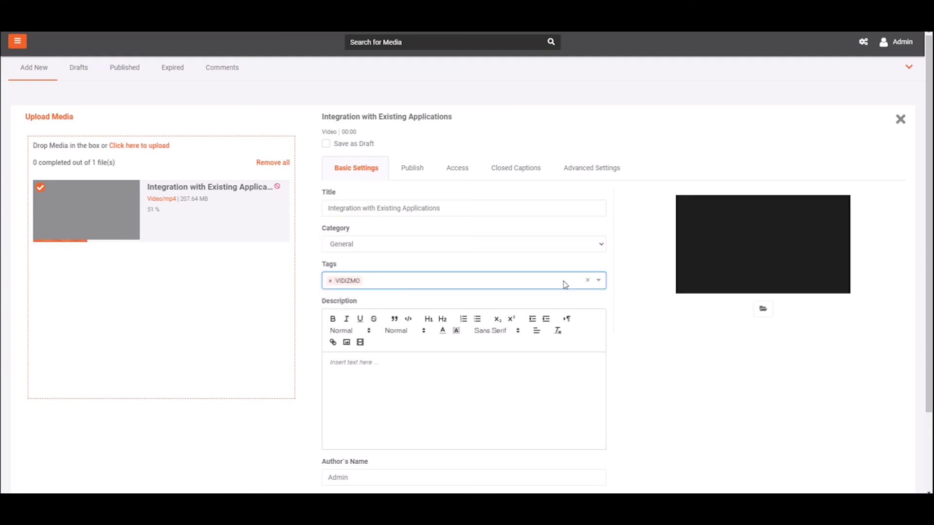
text(Training)
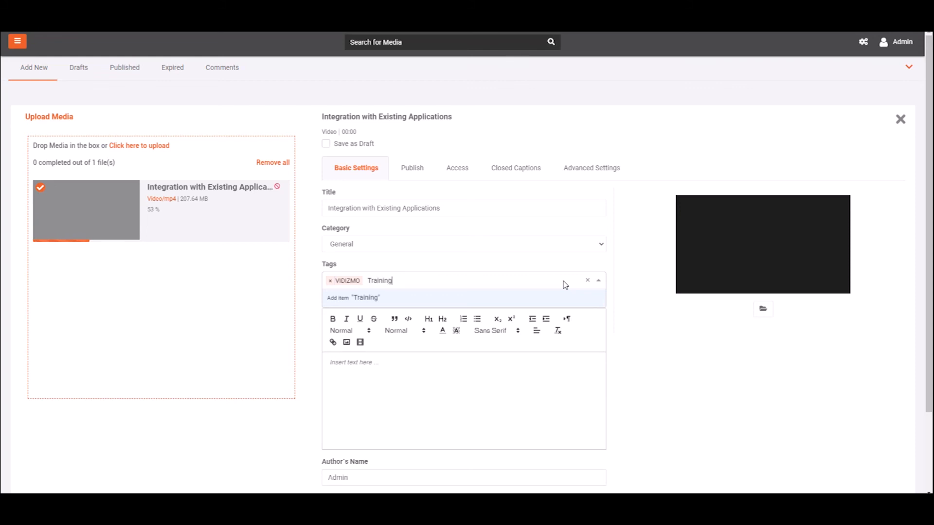
key(Return)
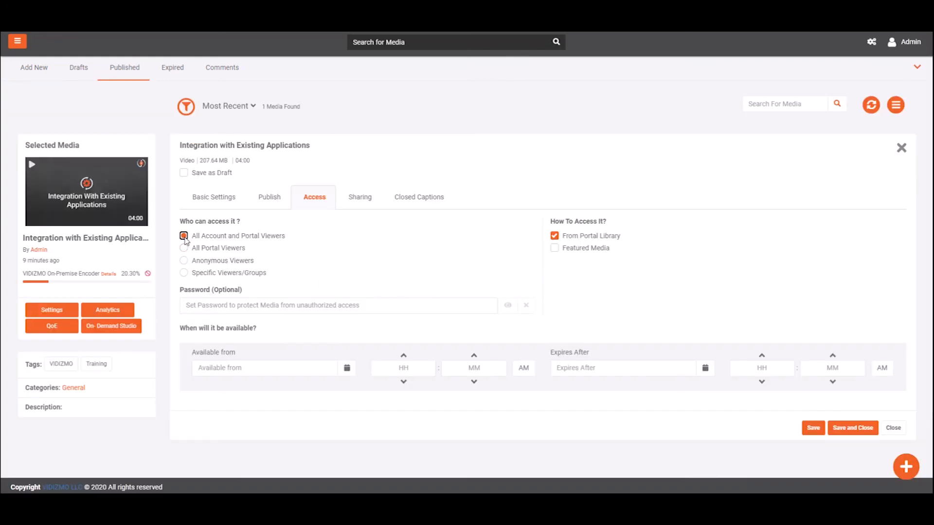
click(184, 247)
Change the video's access to Specific Viewers/Groups and save
click(184, 260)
click(184, 272)
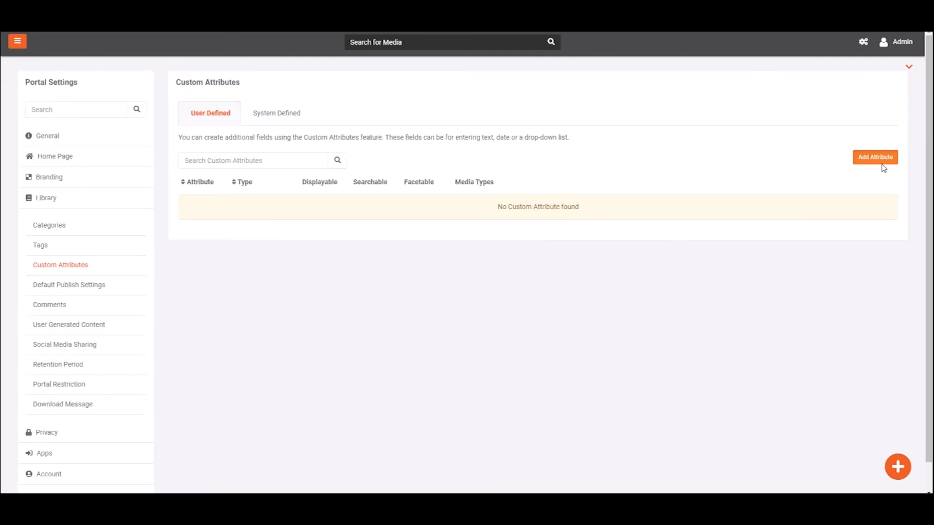
click(878, 158)
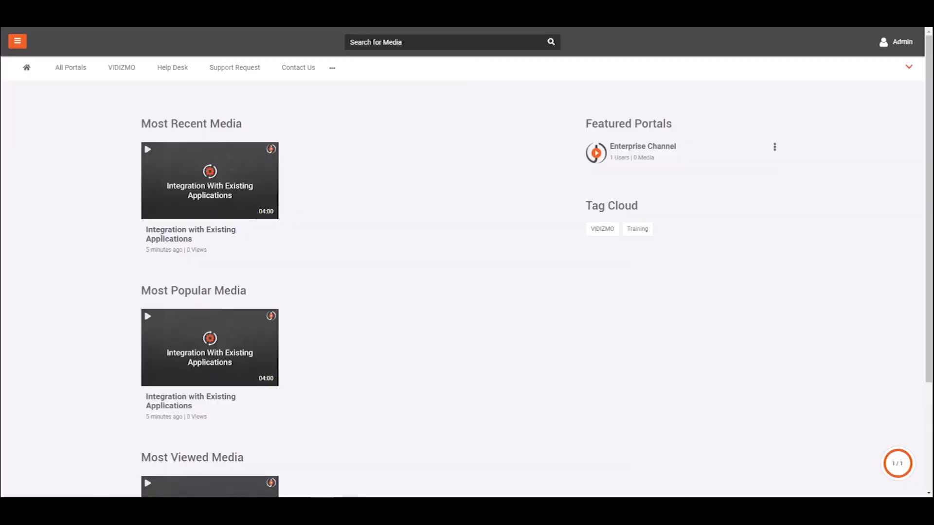
Search the portal's media for 'Integration with existing applications'
click(555, 48)
text(Integration with existing applicatio)
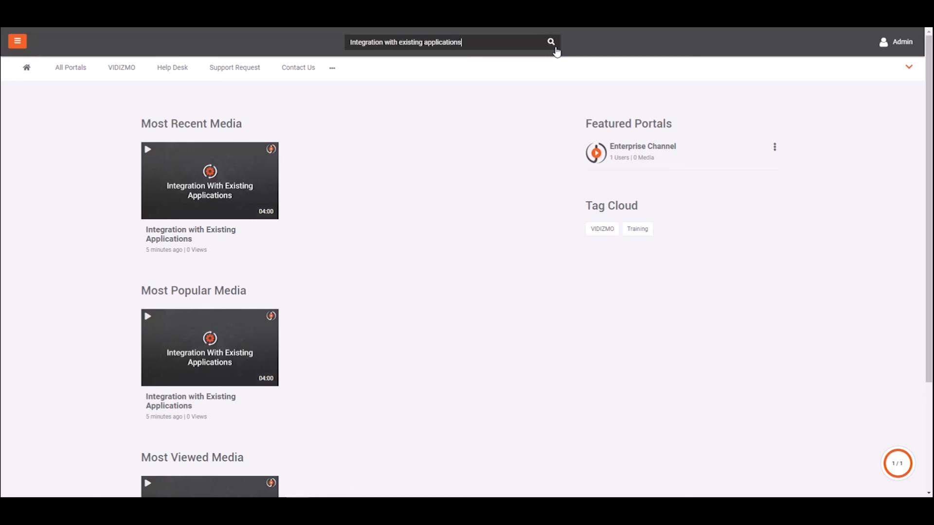
text(ns)
click(556, 48)
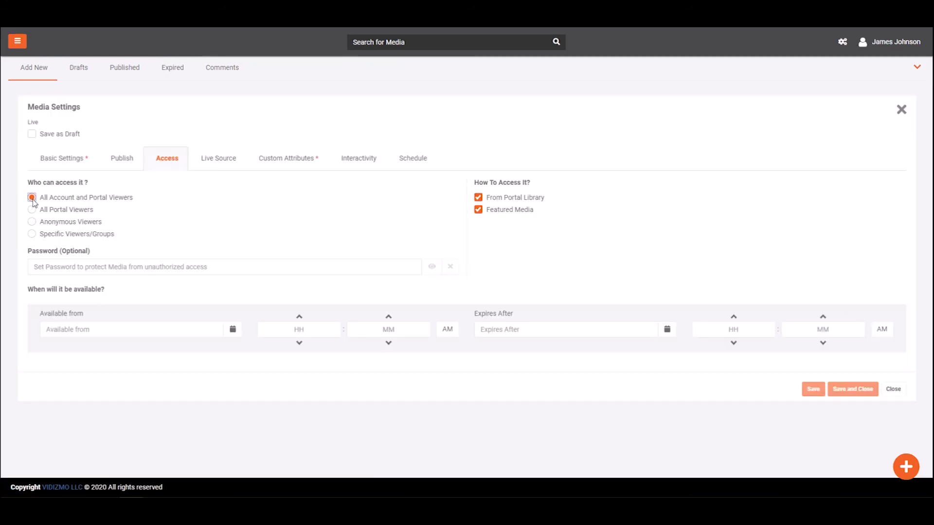
Restrict the webcast to specific viewers or groups and use the WCloud Trial UnPaid publishing point
click(31, 209)
click(31, 221)
click(31, 234)
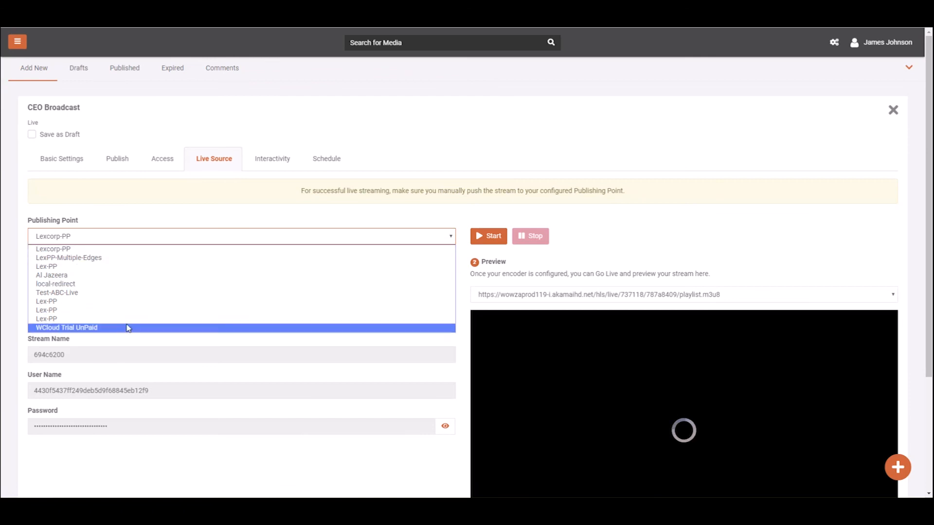
click(128, 327)
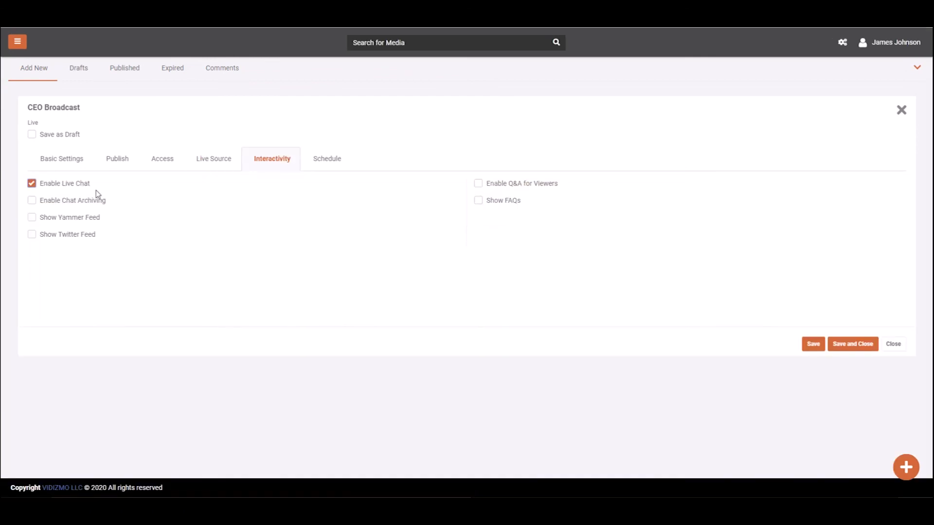
Enable live chat archiving, FAQs and Q&A for the webcast
click(93, 202)
click(496, 200)
click(496, 184)
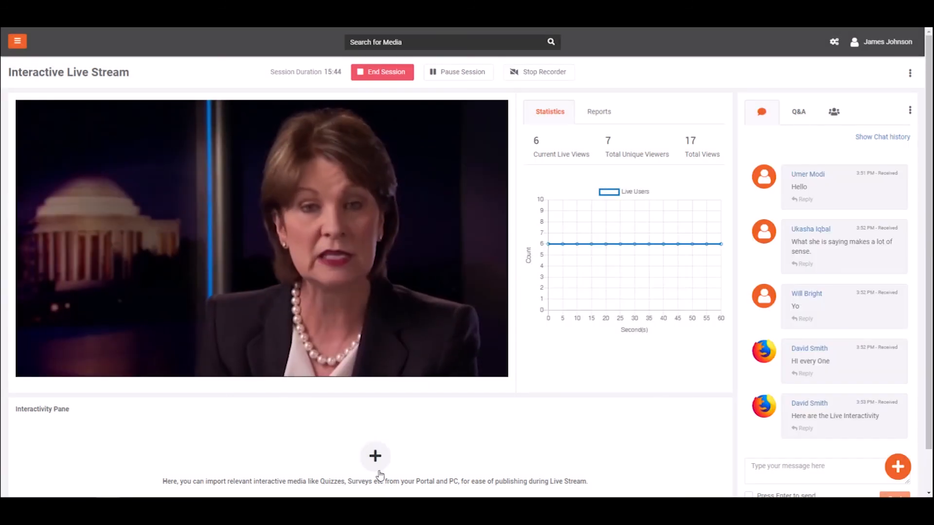
Import the VIDIZMO Quiz, then the Customer Feedback & Support survey, into the Interactivity Pane
click(377, 465)
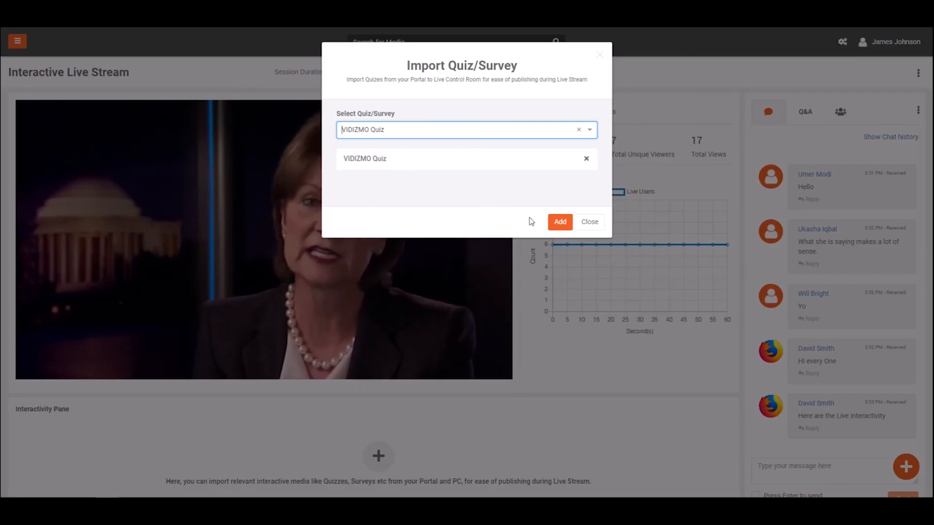
click(554, 224)
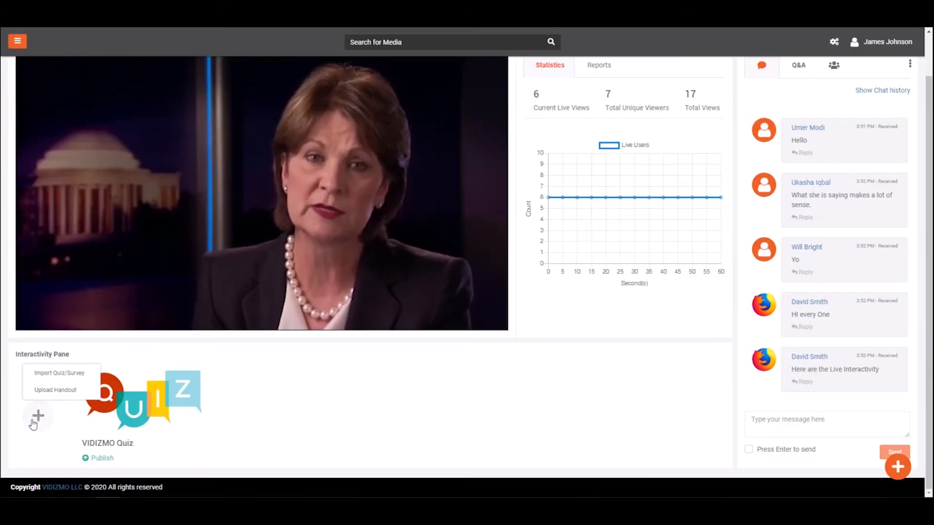
click(56, 373)
click(444, 129)
text(customer)
click(444, 153)
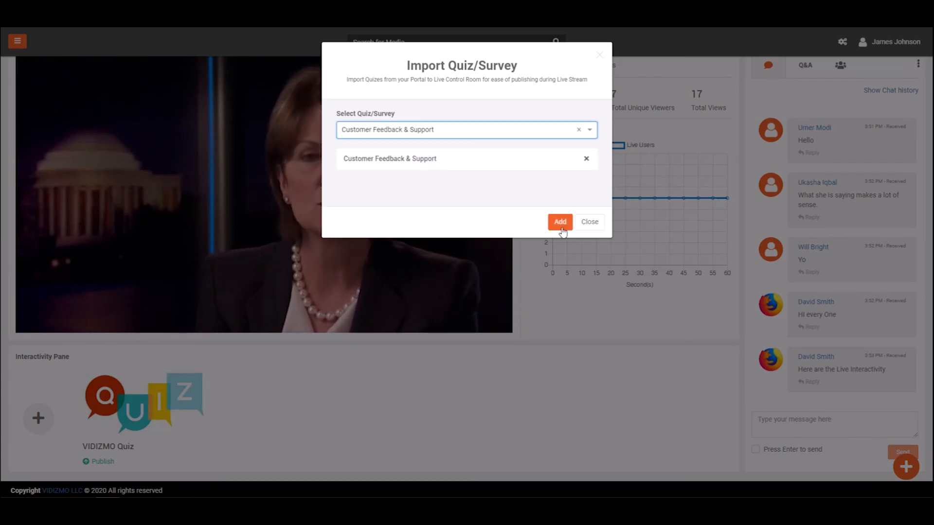
click(560, 221)
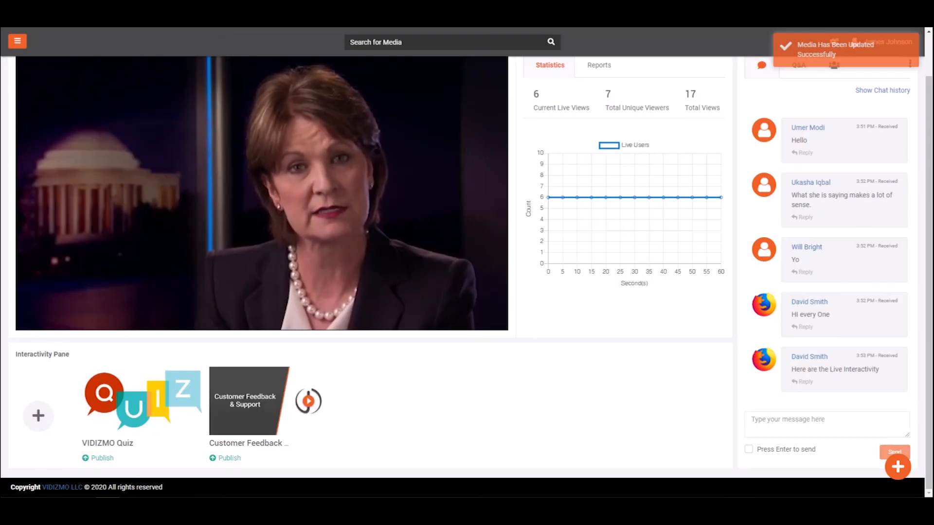